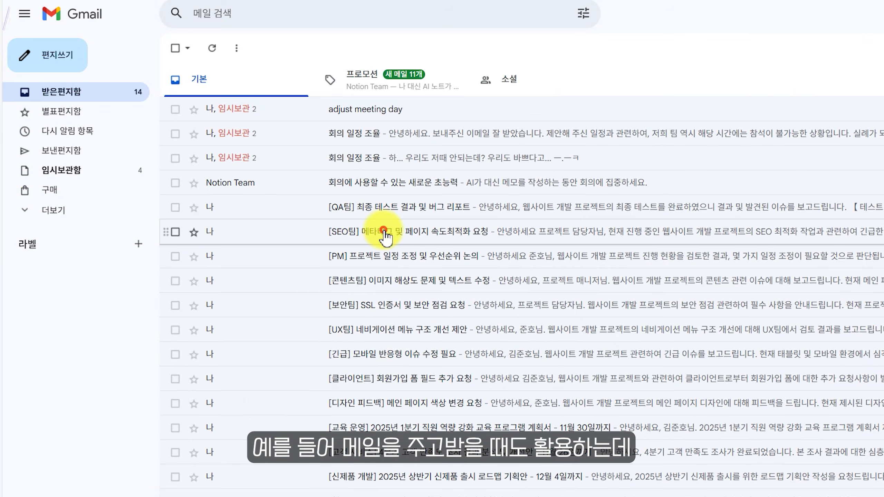
Step: Open the [SEO팀] mail and select its text, and read the proposed new meeting time in the 회의 일정 조율 mail
{"action": "left_click", "coordinate": [374, 231]}
{"action": "left_click_drag", "start_coordinate": [256, 170], "coordinate": [468, 418]}
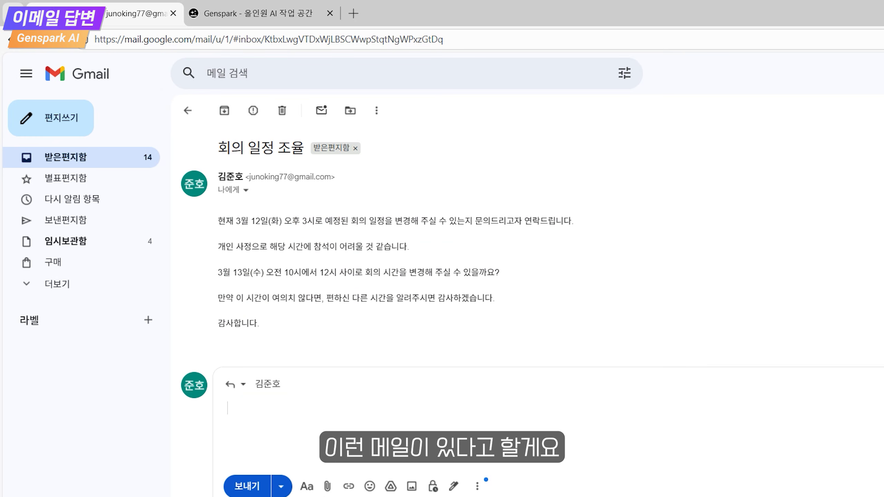
{"action": "left_click_drag", "start_coordinate": [217, 272], "coordinate": [532, 276]}
{"action": "left_click", "coordinate": [532, 273]}
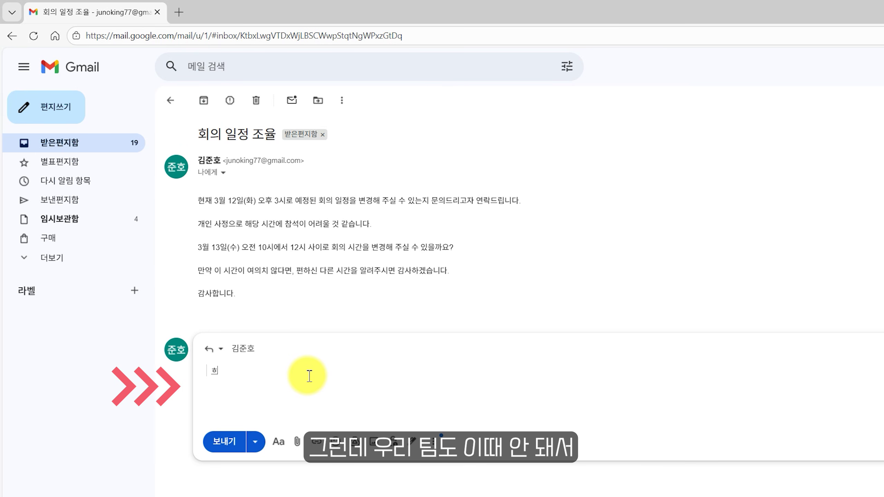
Step: Start the reply with "안녕하세요", acknowledge the mail, and state that the team cannot attend on 3월 13일 (수요일) 오전 10시에서 12시
{"action": "type", "text": "안되는디"}
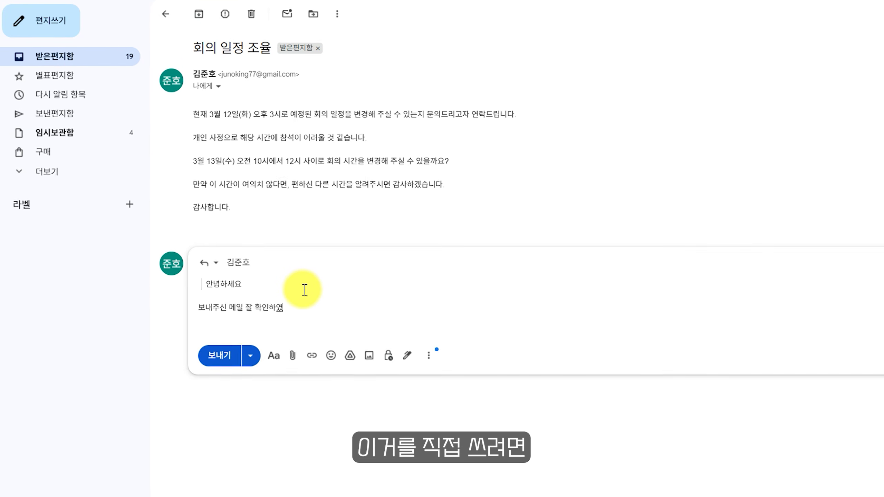
{"action": "key", "text": "Return"}
{"action": "key", "text": "Return"}
{"action": "type", "text": "말씀해 ㅗ신 3월 13일 (수요일) 오전 10시에서 12시 사이 일정은 저희 팀 내부 사정으로 참석이 어려운 상황입니다."}
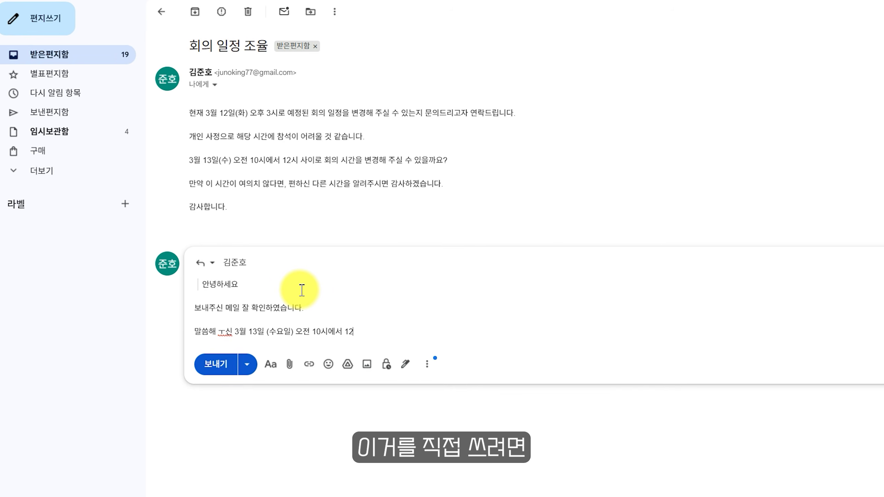
Step: Propose 3월 14일 (목요일) 오후 3시 in the reply, ask for confirmation or another suitable time, and close with "감사합니다."
{"action": "key", "text": "Return"}
{"action": "key", "text": "Return"}
{"action": "type", "text": "가능하시다면 3월 14일 (목요일) 오후 3시, 기존과 동일한 시간으로 변경하여 진행하는 것은 어떠신지 제안드립니다."}
{"action": "key", "text": "Return"}
{"action": "key", "text": "Return"}
{"action": "type", "text": "해당 일정이 가능하신지 확인 부탁드리며, 다른 시간이 더 편하신 경우 함께 알려주시면 조율하도록 하겠습니다."}
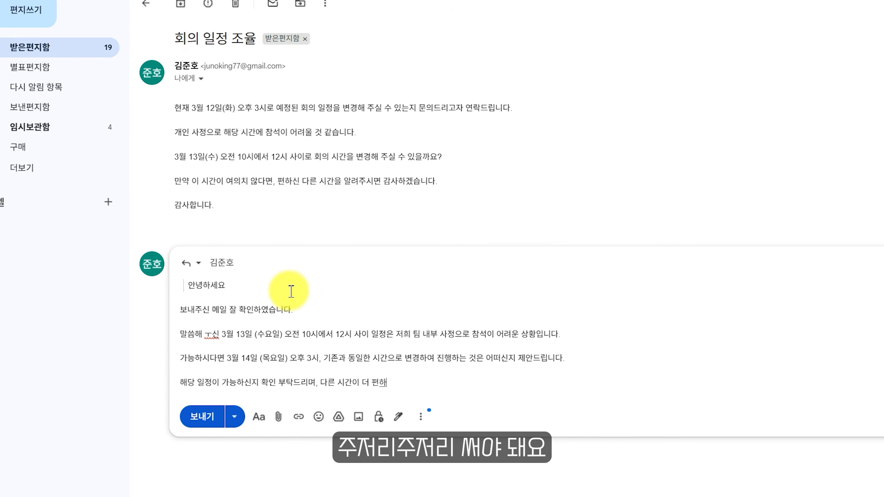
{"action": "key", "text": "Return"}
{"action": "key", "text": "Return"}
{"action": "type", "text": "감사합니다."}
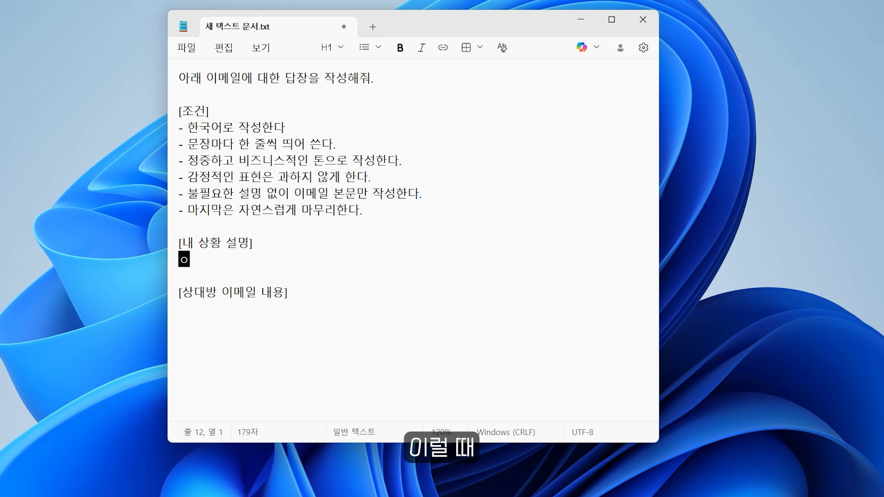
Step: Fill in [내 상황 설명] in the Notepad prompt with "우리팀도 안되서 3월 14일 같은 시간은 어떻냐고 묻고 싶어" and copy the prompt
{"action": "type", "text": "우리팀도 안되서 3ㅇ월 14일 같은 시간ㅇ"}
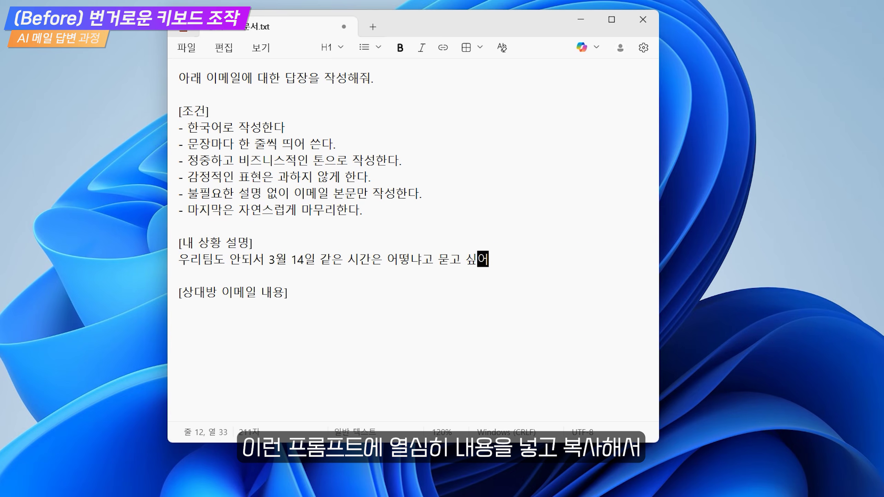
{"action": "type", "text": "은 어떻냐고 묻고 싶어"}
{"action": "key", "text": "ctrl+v"}
{"action": "key", "text": "ctrl+a"}
{"action": "right_click", "coordinate": [375, 231]}
{"action": "left_click", "coordinate": [381, 226]}
Step: Paste the copied prompt into Genspark's question box and submit it
{"action": "right_click", "coordinate": [234, 112]}
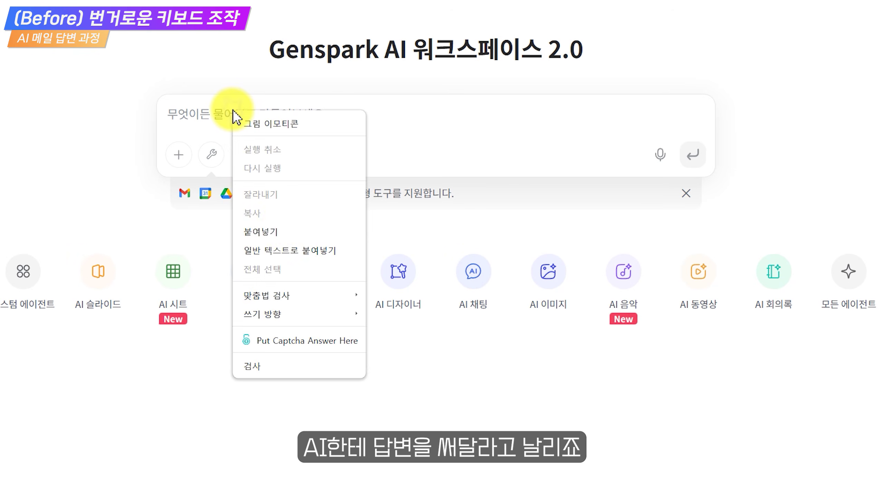
{"action": "left_click", "coordinate": [286, 232]}
{"action": "left_click_drag", "start_coordinate": [389, 124], "coordinate": [84, 99]}
{"action": "key", "text": "Return"}
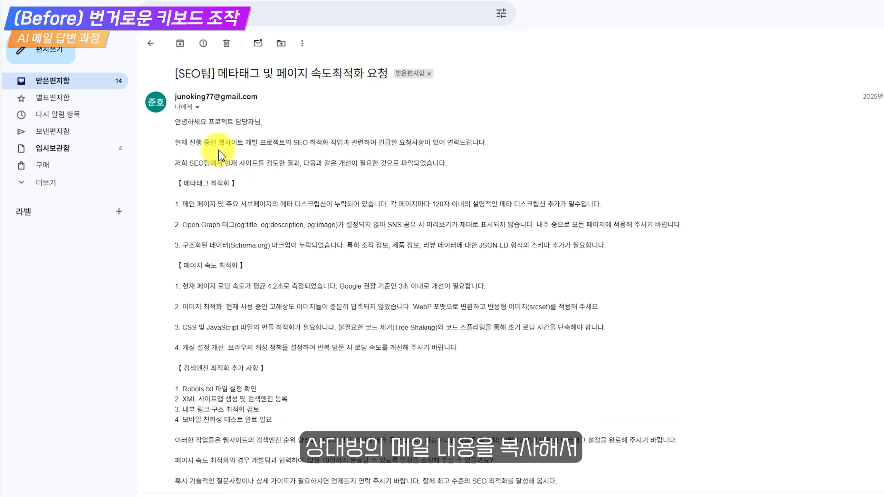
Step: Copy the received mail's message text and paste it under [상대방 이메일 내용] in the Notepad prompt
{"action": "left_click_drag", "start_coordinate": [220, 152], "coordinate": [404, 352]}
{"action": "left_click_drag", "start_coordinate": [405, 351], "coordinate": [511, 394]}
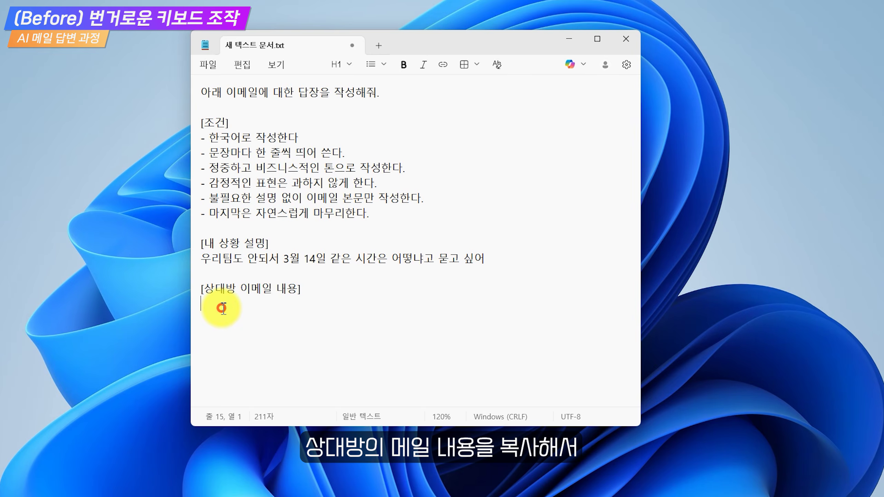
{"action": "right_click", "coordinate": [224, 308]}
{"action": "left_click", "coordinate": [327, 294]}
Step: Open genspark.ai and transfer the completed prompt from Notepad into its question box
{"action": "type", "text": "genspark.ai"}
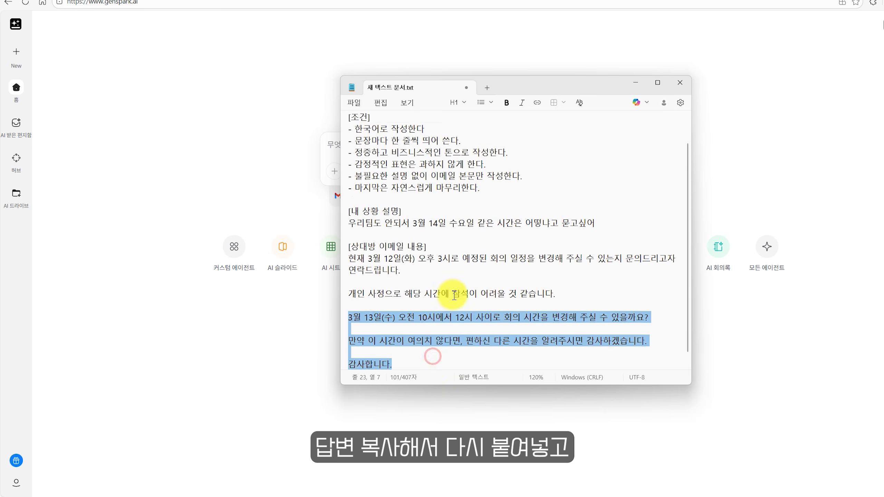
{"action": "left_click_drag", "start_coordinate": [574, 355], "coordinate": [365, 197]}
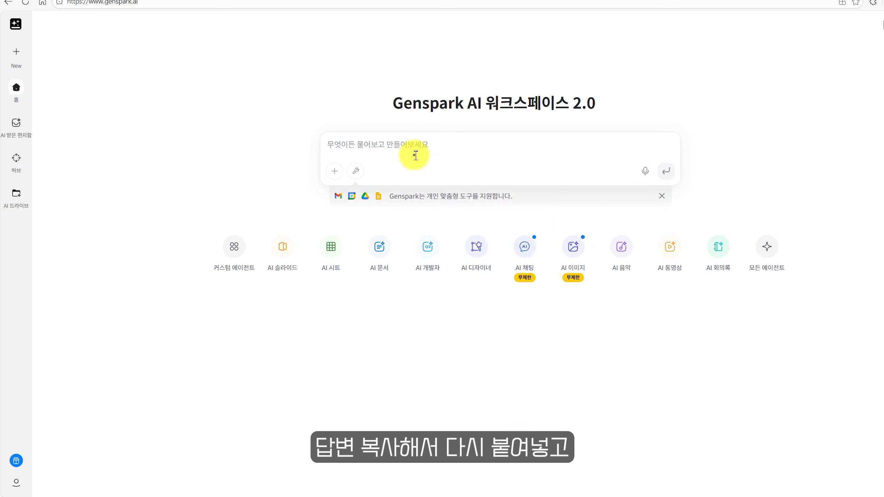
{"action": "right_click", "coordinate": [414, 154]}
{"action": "left_click", "coordinate": [472, 237]}
{"action": "scroll", "coordinate": [470, 209], "scroll_direction": "up", "scroll_amount": 5}
{"action": "left_click_drag", "start_coordinate": [438, 142], "coordinate": [243, 199]}
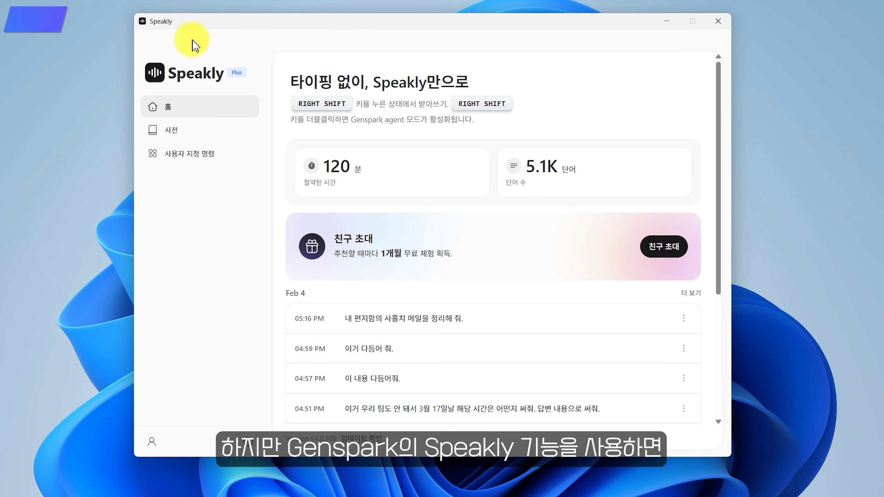
{"action": "left_click_drag", "start_coordinate": [291, 82], "coordinate": [469, 82]}
{"action": "left_click", "coordinate": [500, 82]}
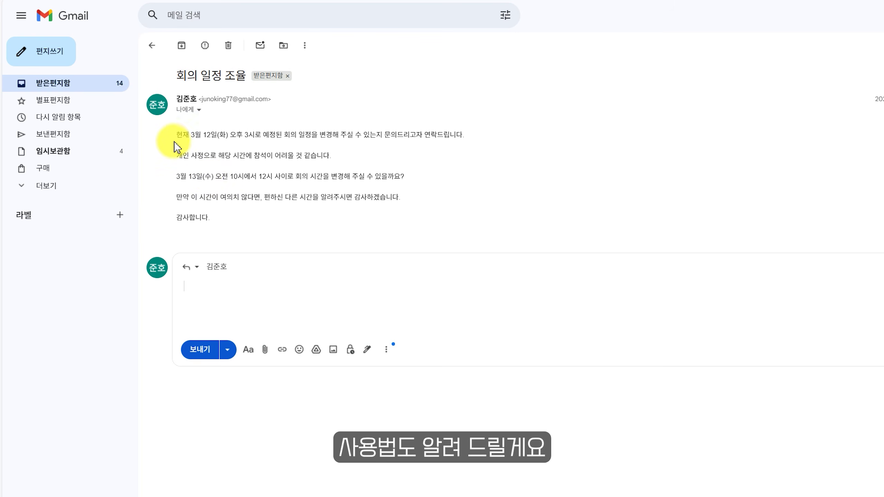
Step: Select the 회의 일정 조율 message for a Speakly voice command, and the adjust meeting day message for dictated English, Japanese and Chinese versions
{"action": "left_click_drag", "start_coordinate": [175, 133], "coordinate": [277, 225]}
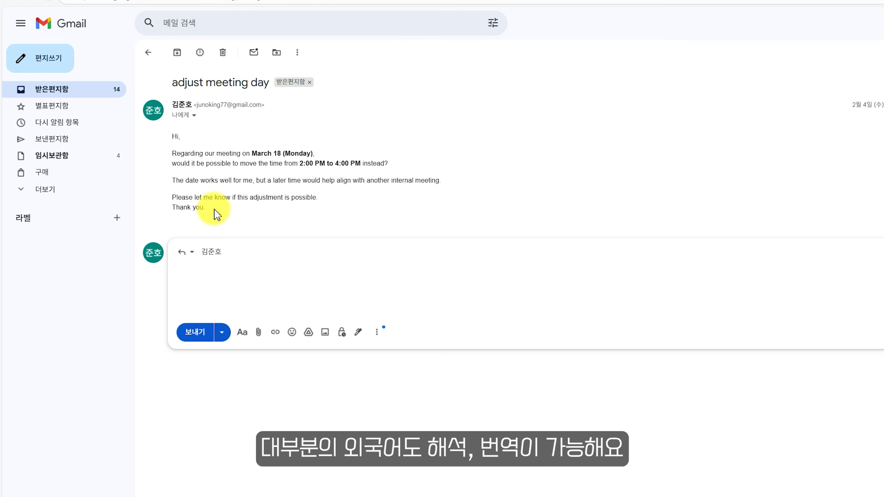
{"action": "left_click_drag", "start_coordinate": [209, 209], "coordinate": [177, 136]}
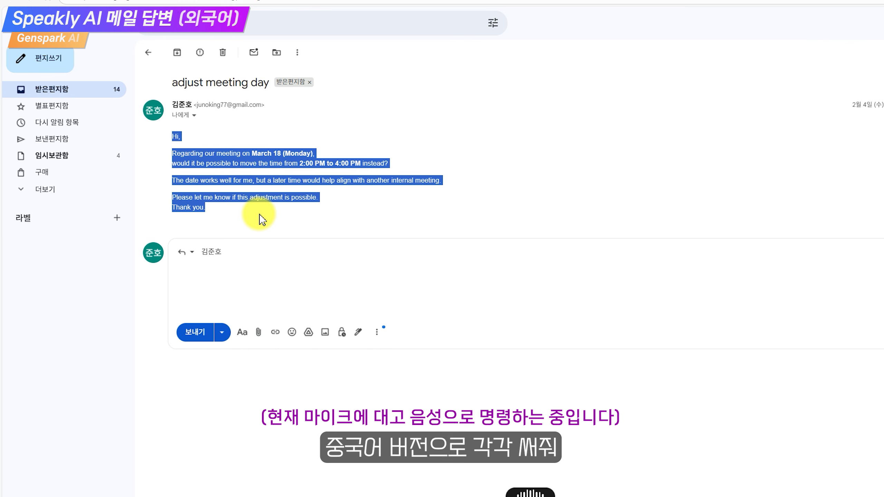
Step: Review the Japanese and Chinese versions of the message in the reply to adjust meeting day
{"action": "left_click_drag", "start_coordinate": [274, 367], "coordinate": [230, 339]}
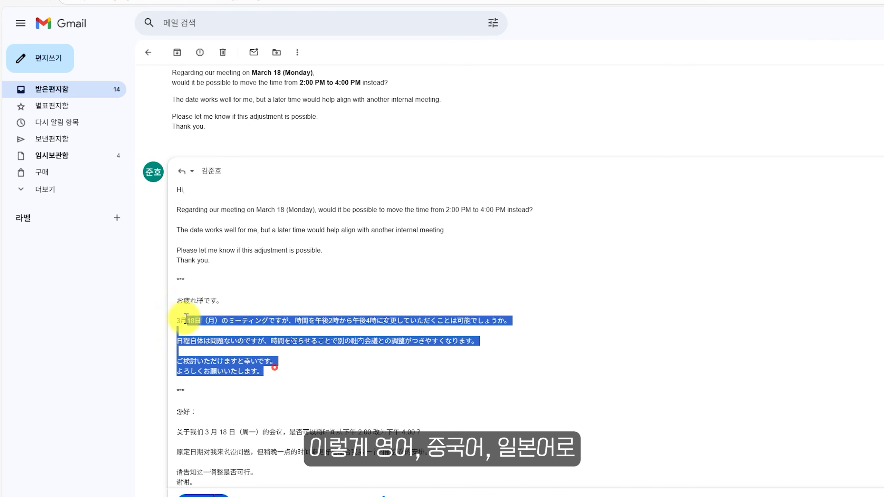
{"action": "scroll", "coordinate": [230, 339], "scroll_direction": "down", "scroll_amount": 1}
{"action": "left_click_drag", "start_coordinate": [236, 436], "coordinate": [174, 395]}
{"action": "left_click", "coordinate": [206, 360]}
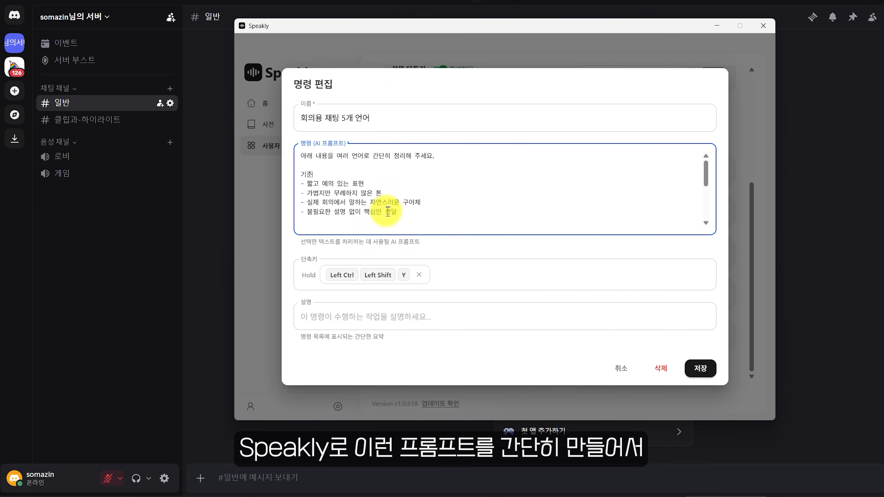
Step: Check the AI prompt of Speakly's custom command "회의용 채팅 5개 언어" through to its end and save the command
{"action": "scroll", "coordinate": [386, 206], "scroll_direction": "down", "scroll_amount": 5}
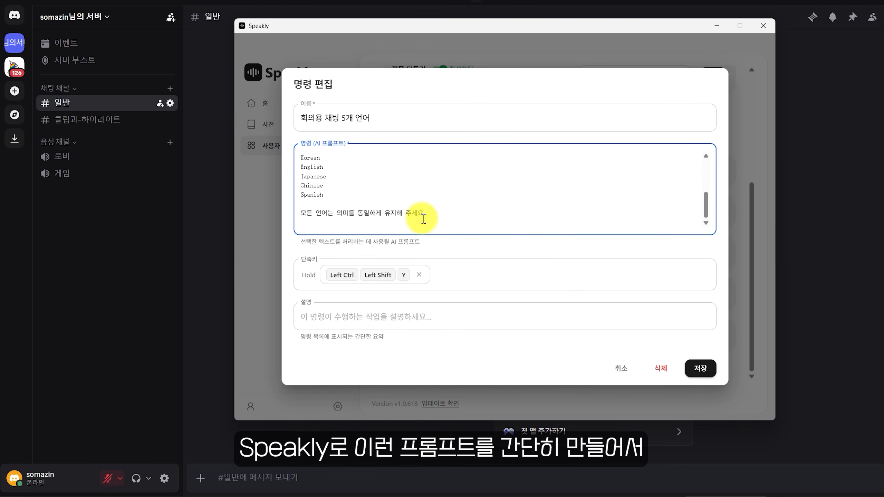
{"action": "left_click", "coordinate": [701, 368]}
Step: Dictate today's three meeting agenda items into Discord's 일반 channel, apply the five-language command to the text, and send the message
{"action": "left_click", "coordinate": [532, 478]}
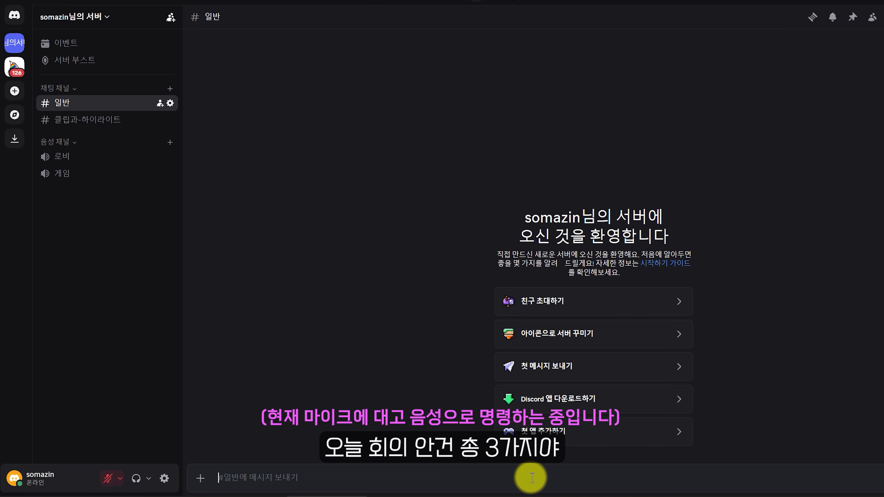
{"action": "left_click_drag", "start_coordinate": [414, 479], "coordinate": [198, 336]}
{"action": "left_click", "coordinate": [452, 420]}
{"action": "key", "text": "Return"}
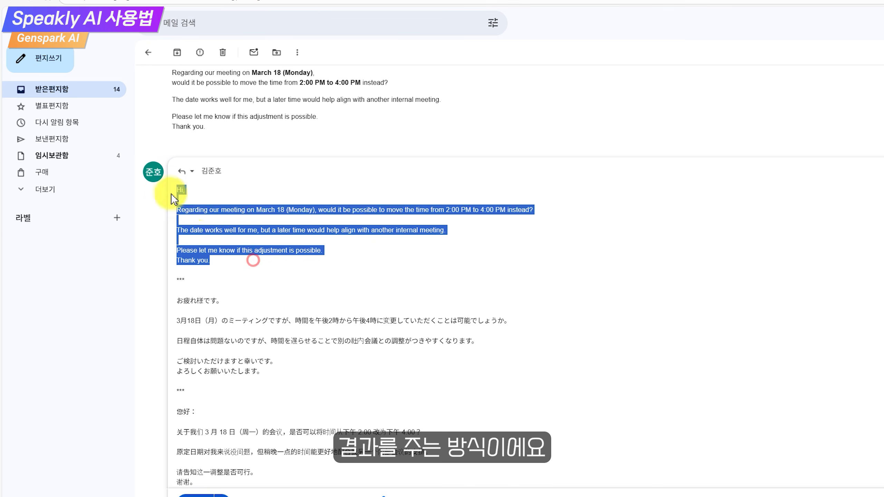
{"action": "left_click", "coordinate": [229, 255]}
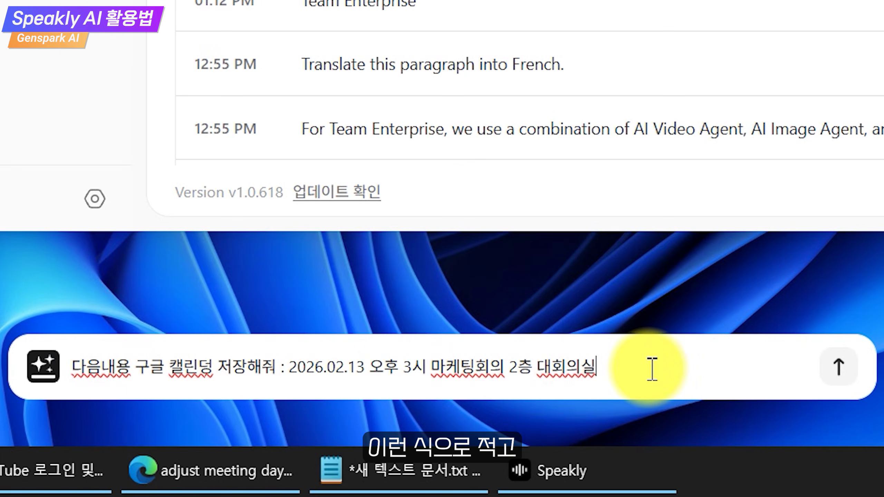
Step: Have the Genspark agent save 2026.02.13 오후 3시 마케팅회의 2층 대회의실 to Google Calendar, and check the event there
{"action": "key", "text": "Return"}
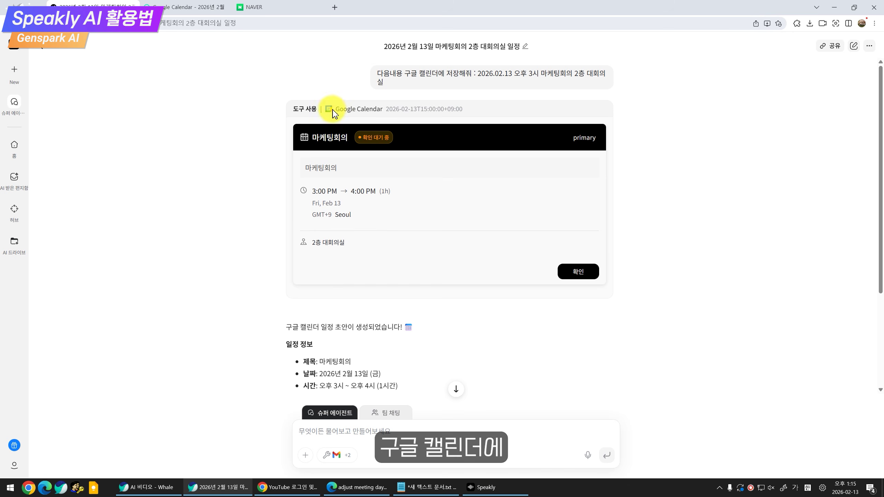
{"action": "scroll", "coordinate": [396, 235], "scroll_direction": "down", "scroll_amount": 4}
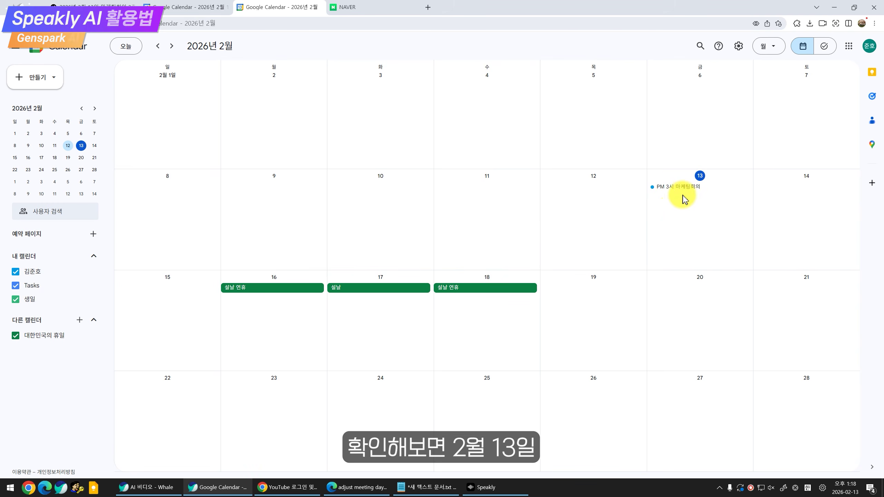
{"action": "left_click", "coordinate": [688, 190]}
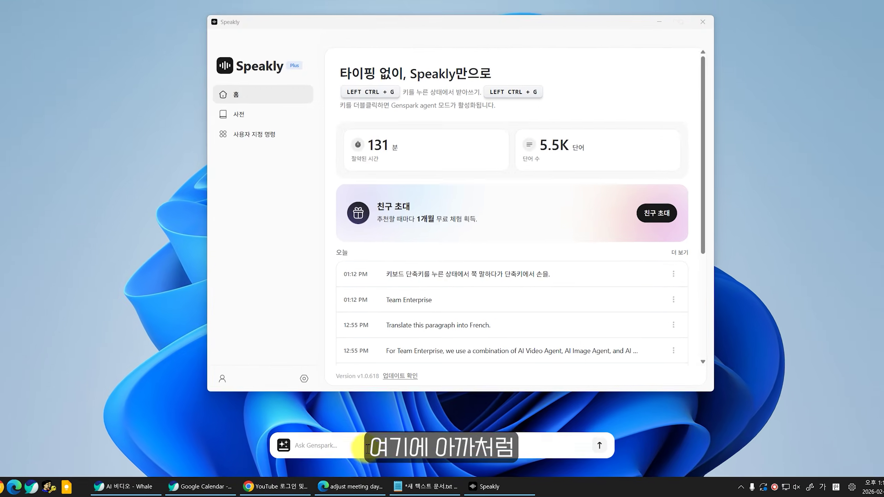
Step: Dictate a request to the Genspark agent to move the 마케팅회의 to February 14 at 3시, submit it, and check the calendar event
{"action": "key", "text": "ctrl+space"}
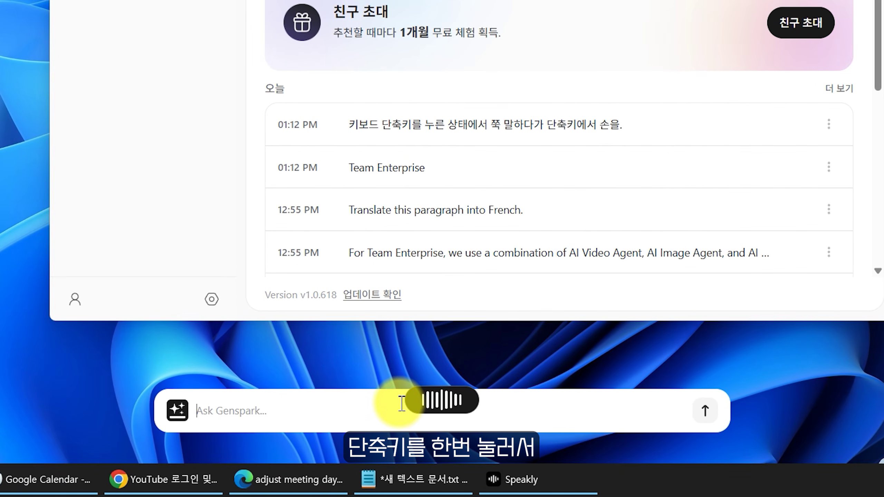
{"action": "right_click", "coordinate": [272, 411]}
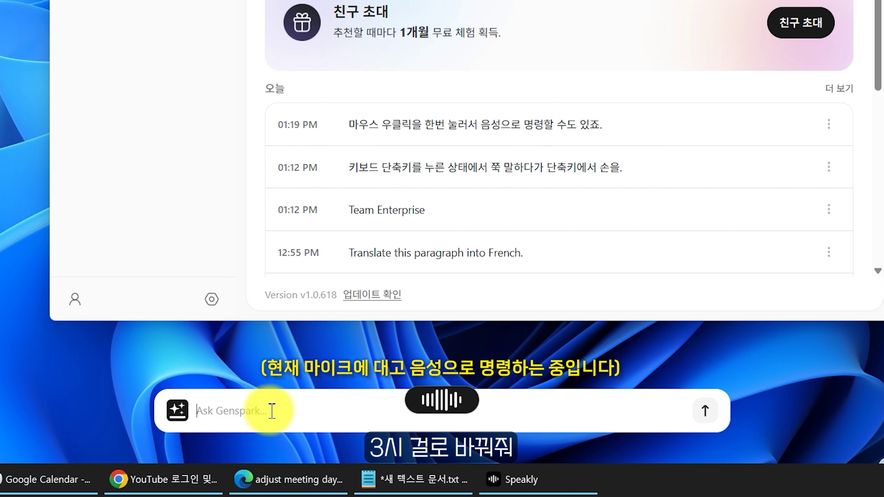
{"action": "key", "text": "Return"}
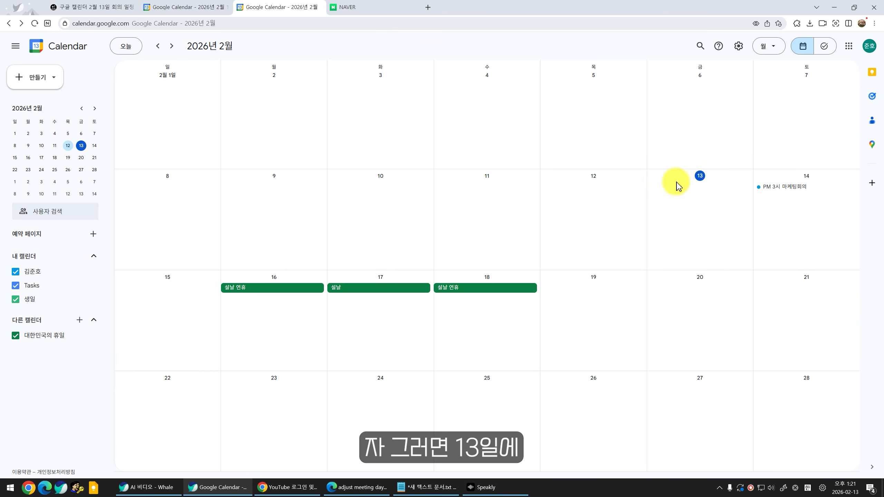
{"action": "left_click", "coordinate": [778, 192]}
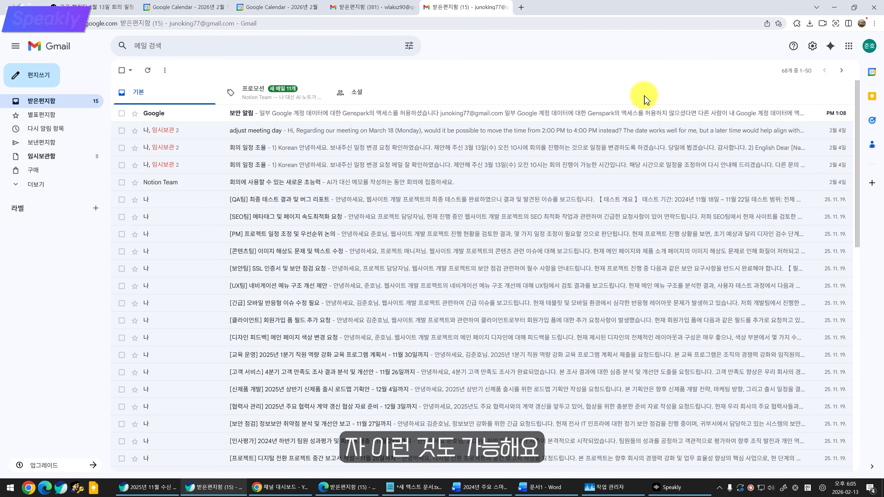
Step: Look through the mails in the Gmail inbox and switch to the Genspark workspace
{"action": "scroll", "coordinate": [813, 298], "scroll_direction": "down", "scroll_amount": 3}
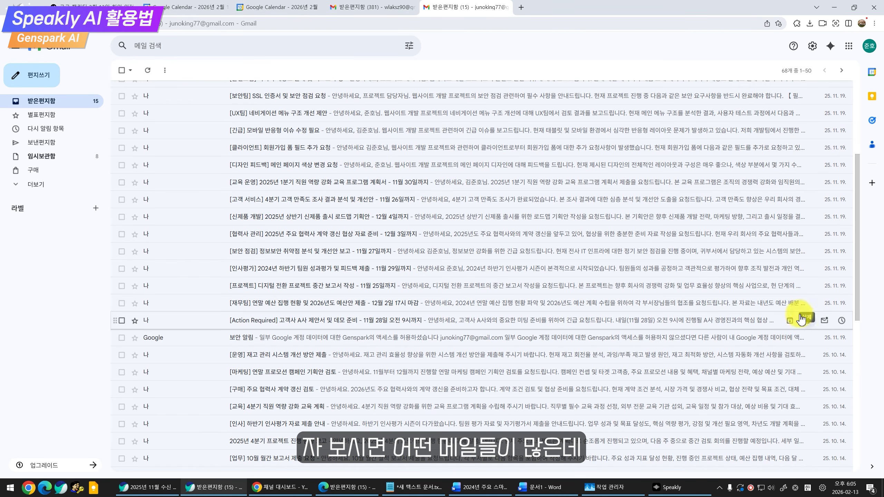
{"action": "scroll", "coordinate": [770, 253], "scroll_direction": "up", "scroll_amount": 3}
{"action": "left_click", "coordinate": [132, 5]}
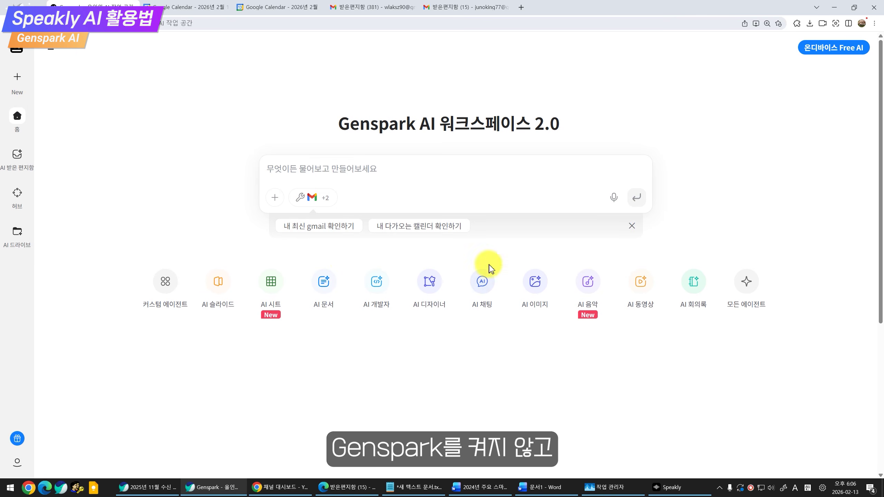
Step: Ask the Genspark agent from the desktop "2025년 11월에 받았던 메일을 요약 정리해 줘." and look through the retrieved mails
{"action": "key", "text": "super+d"}
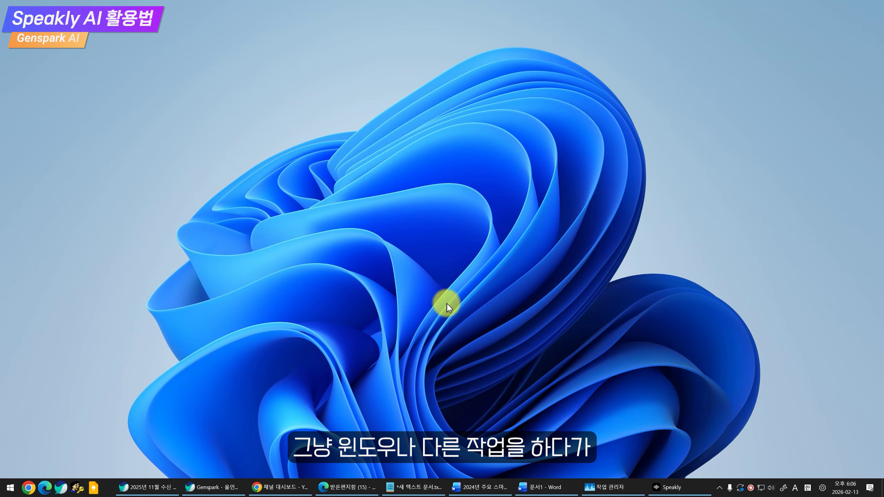
{"action": "key", "text": "alt+space"}
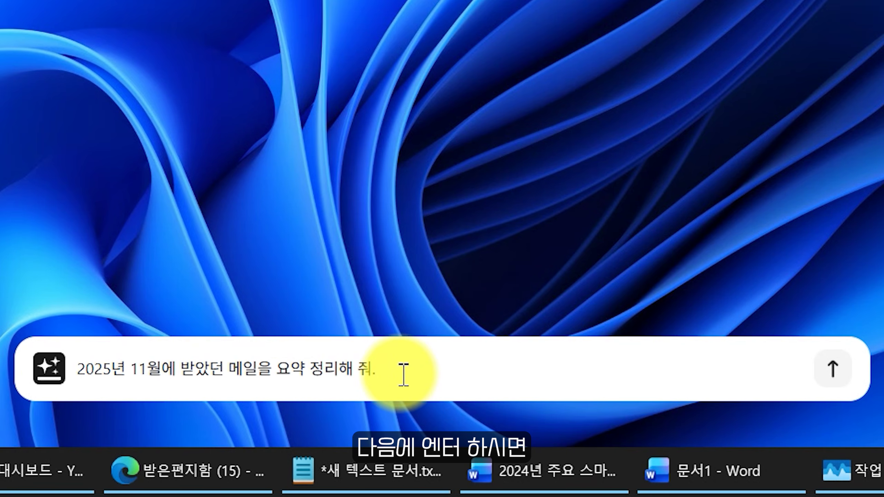
{"action": "key", "text": "Return"}
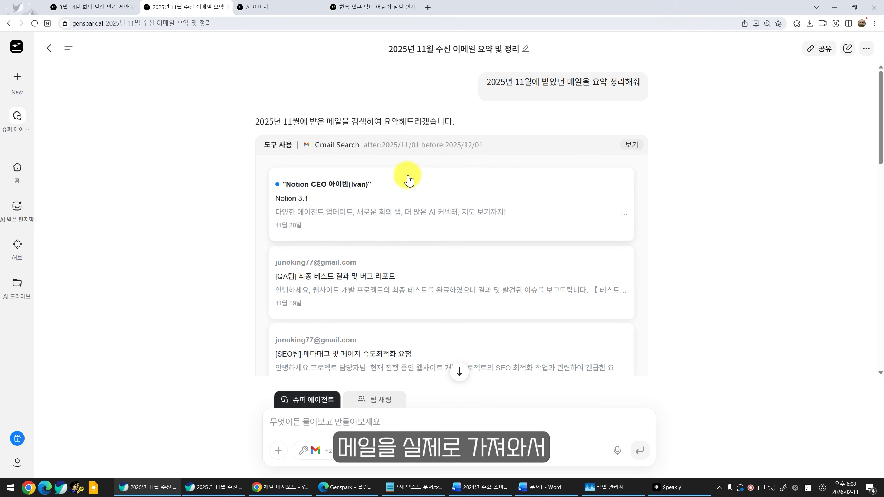
{"action": "scroll", "coordinate": [409, 180], "scroll_direction": "down", "scroll_amount": 2}
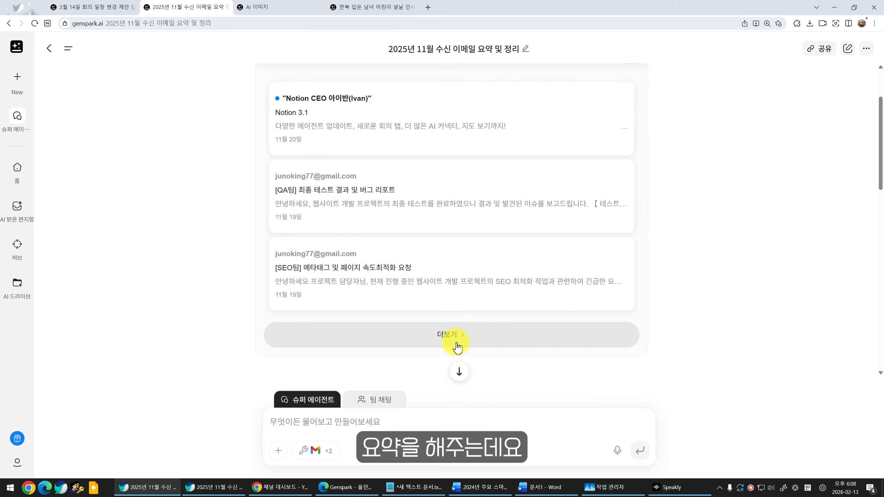
Step: Look through the full list of retrieved November 2025 mails and the agent's summary of project mails, other mails and main features
{"action": "left_click", "coordinate": [435, 339]}
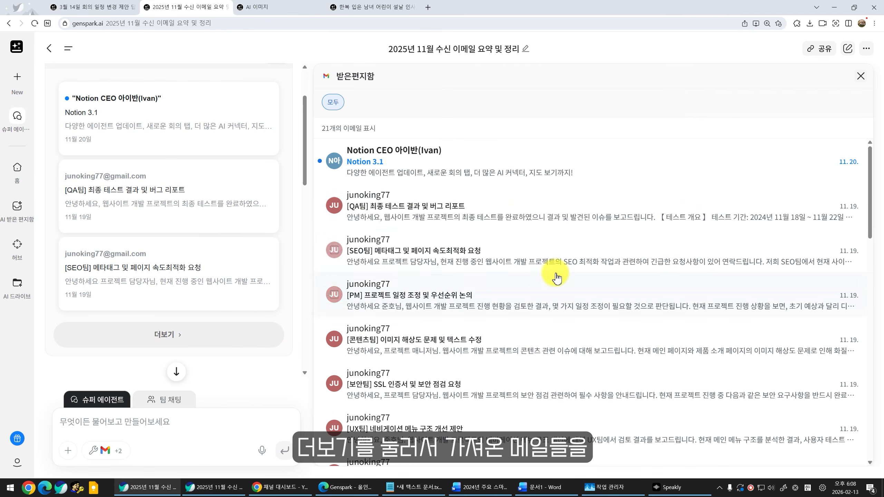
{"action": "scroll", "coordinate": [520, 251], "scroll_direction": "down", "scroll_amount": 5}
{"action": "key", "text": "Escape"}
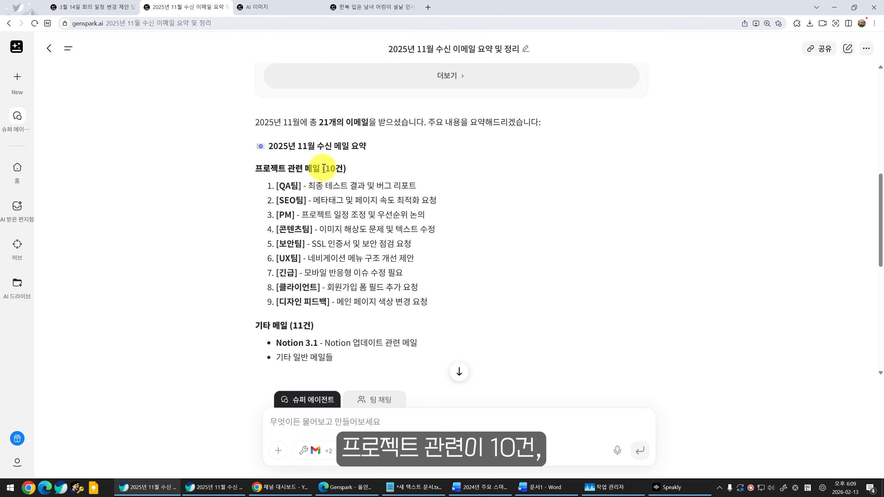
{"action": "scroll", "coordinate": [341, 196], "scroll_direction": "down", "scroll_amount": 3}
{"action": "left_click_drag", "start_coordinate": [275, 99], "coordinate": [296, 143]}
{"action": "left_click", "coordinate": [381, 182]}
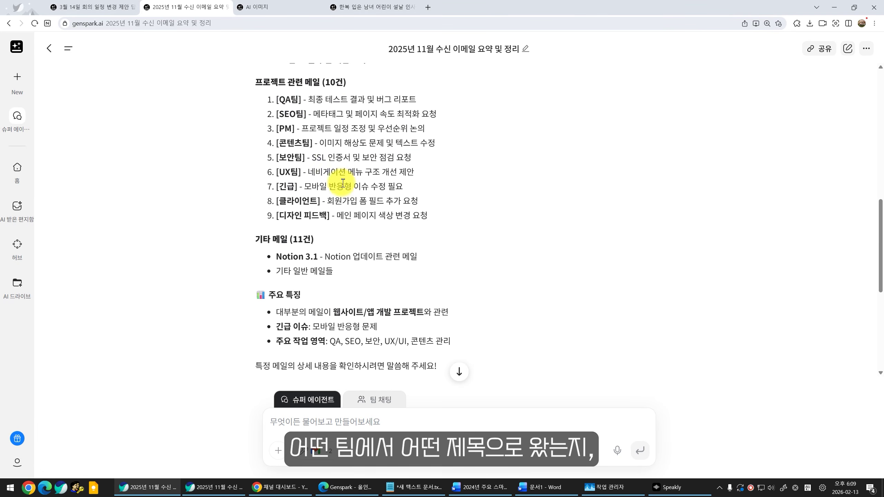
{"action": "scroll", "coordinate": [276, 153], "scroll_direction": "down", "scroll_amount": 3}
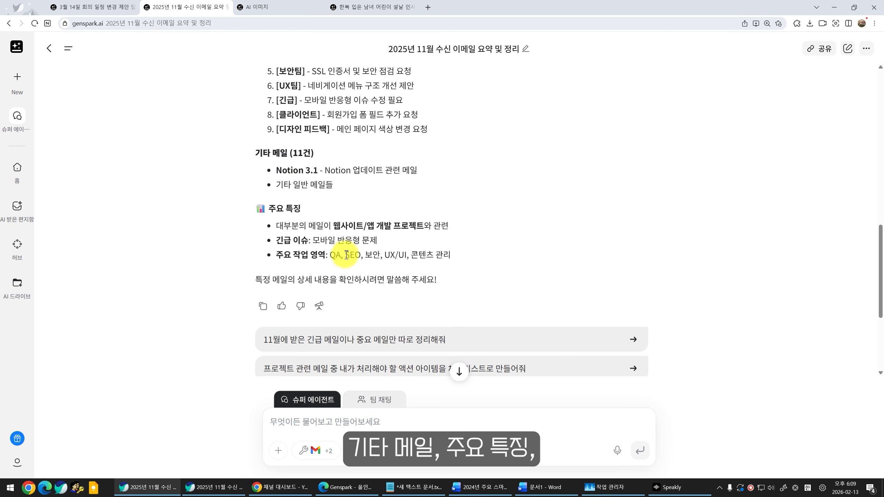
{"action": "scroll", "coordinate": [345, 257], "scroll_direction": "up", "scroll_amount": 9}
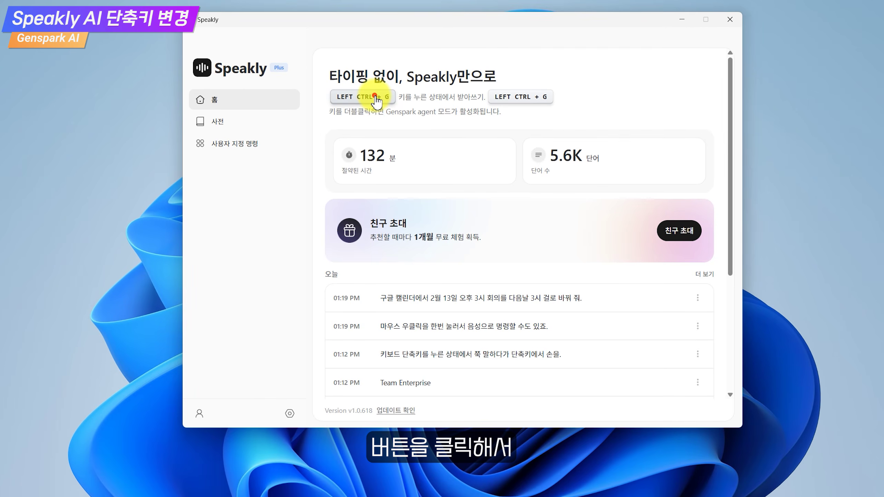
Step: Try Left Ctrl + T and Left Ctrl + E as Speakly's dictation shortcut, and set it to Left Alt + Left Shift + B
{"action": "left_click", "coordinate": [377, 99]}
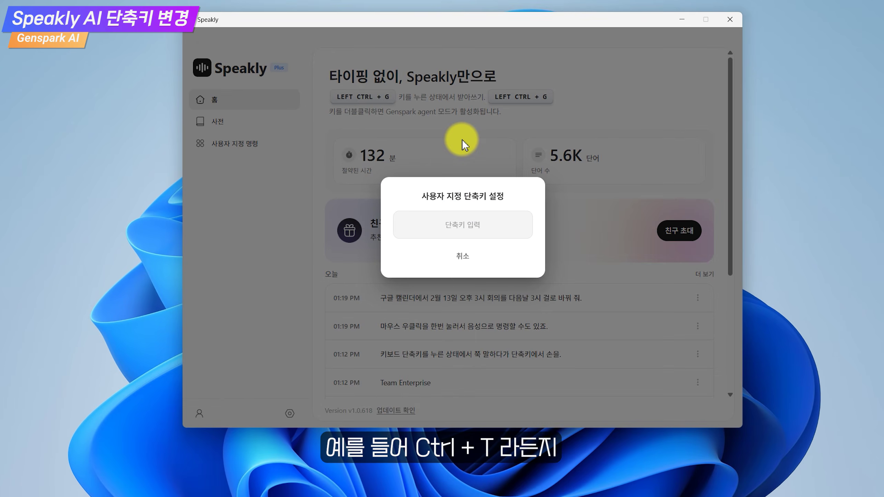
{"action": "key", "text": "ctrl+t"}
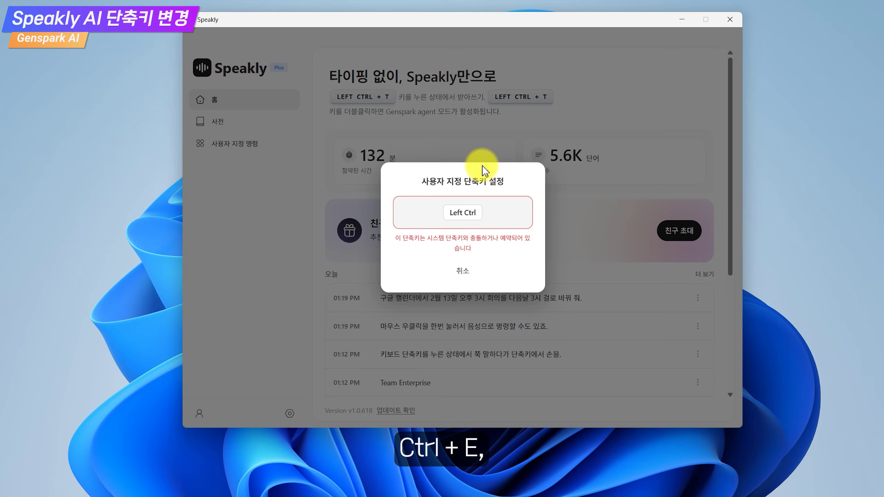
{"action": "key", "text": "ctrl+e"}
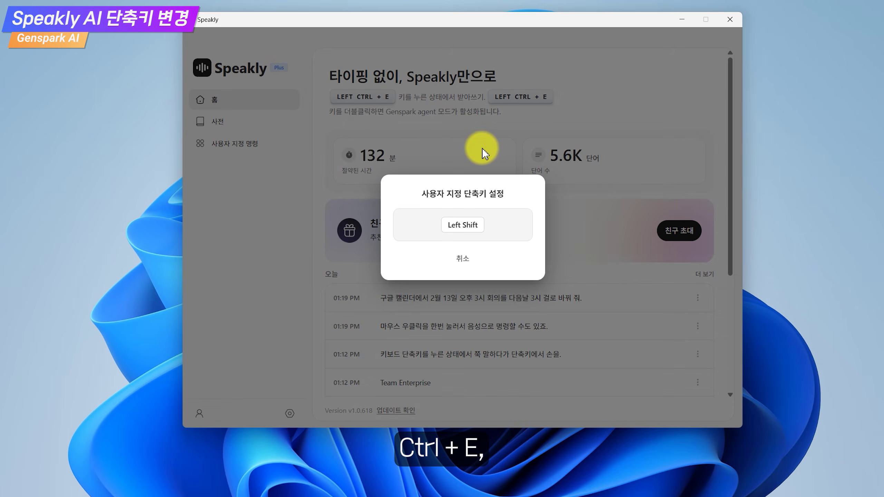
{"action": "key", "text": "shift+g"}
{"action": "key", "text": "alt+shift+b"}
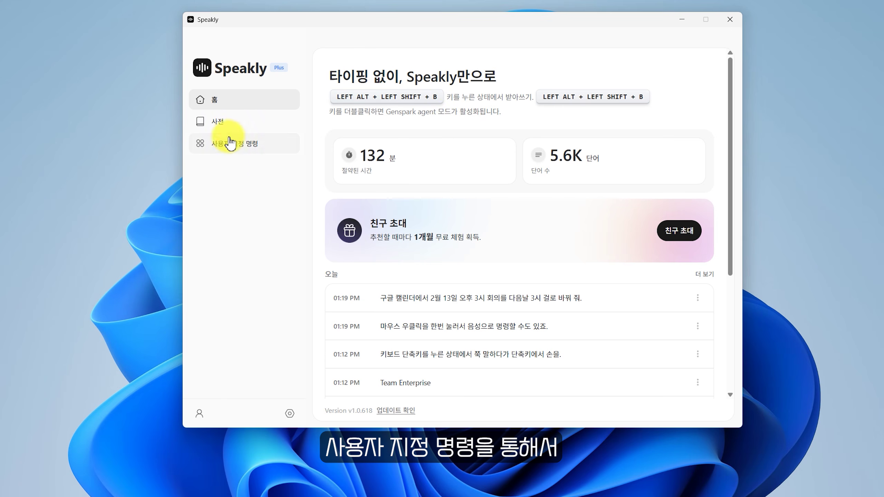
Step: Show all command templates among Speakly's custom commands, and look at the informal meeting message in the new Gmail draft
{"action": "left_click", "coordinate": [250, 148]}
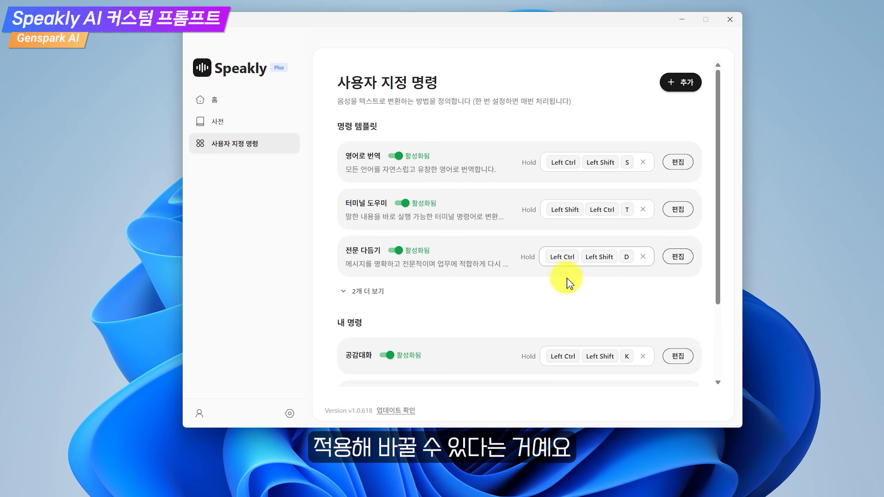
{"action": "left_click", "coordinate": [370, 294]}
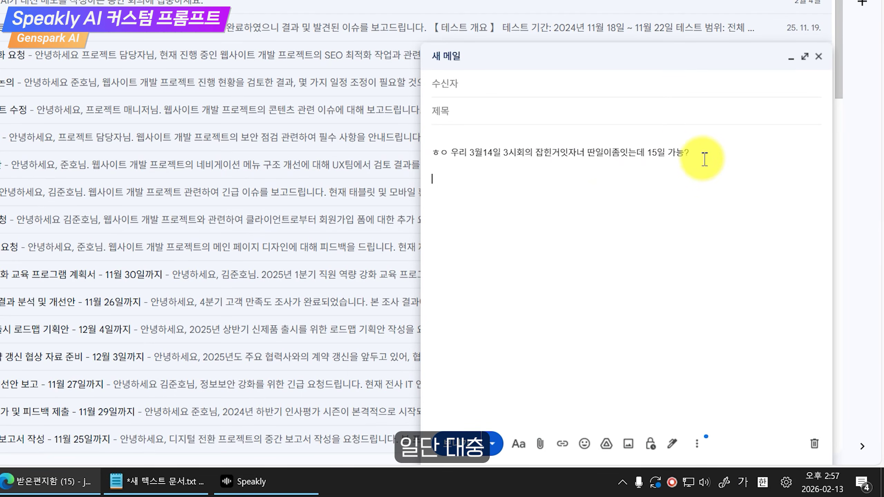
{"action": "left_click_drag", "start_coordinate": [710, 157], "coordinate": [441, 157]}
{"action": "left_click", "coordinate": [484, 197]}
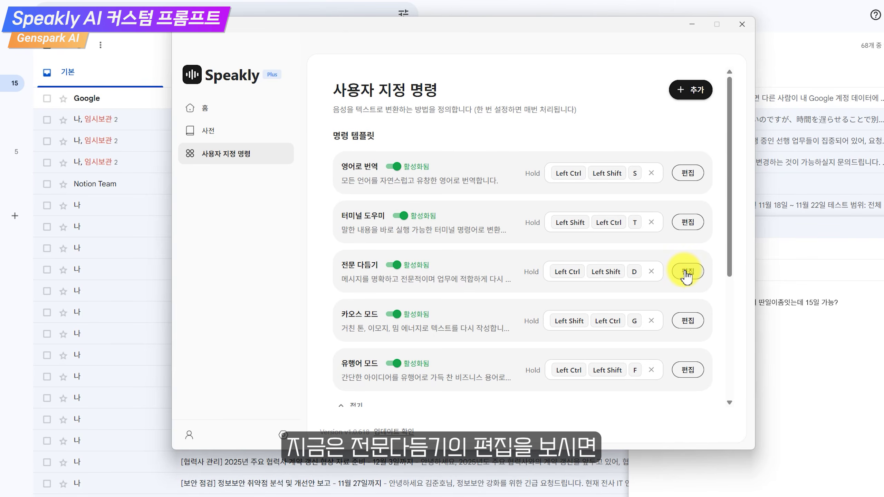
Step: Open the 전문 다듬기 command template for editing and read its default English prompt
{"action": "left_click", "coordinate": [686, 274]}
{"action": "left_click", "coordinate": [282, 178]}
{"action": "left_click_drag", "start_coordinate": [682, 192], "coordinate": [357, 185]}
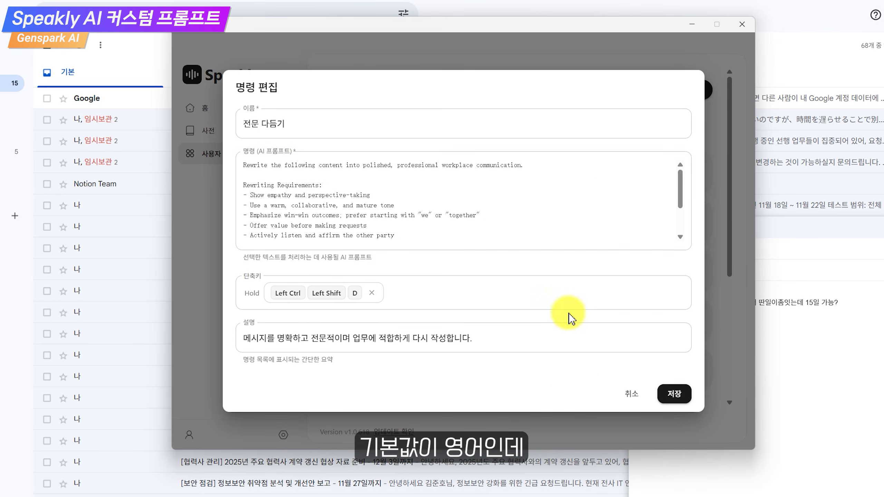
Step: Read through the role, goal and writing criteria in the Korean prompt of the custom command 전문 다듬기 2
{"action": "left_click_drag", "start_coordinate": [265, 175], "coordinate": [449, 195]}
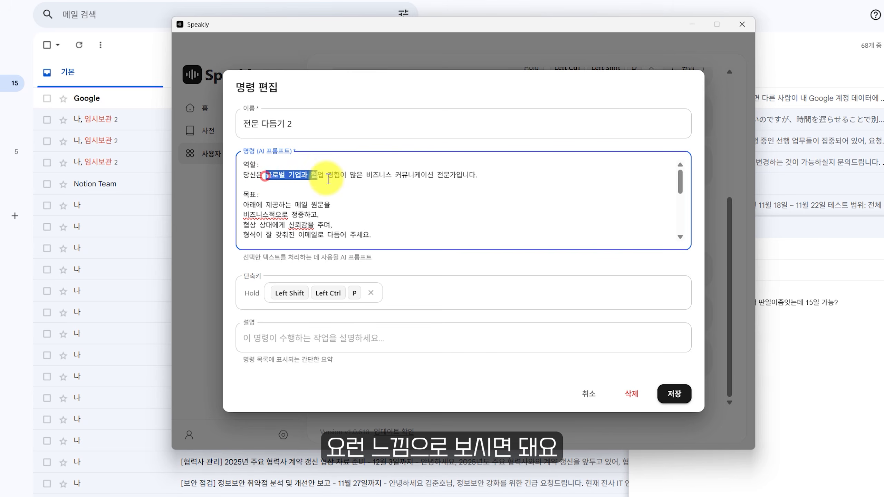
{"action": "left_click", "coordinate": [449, 197]}
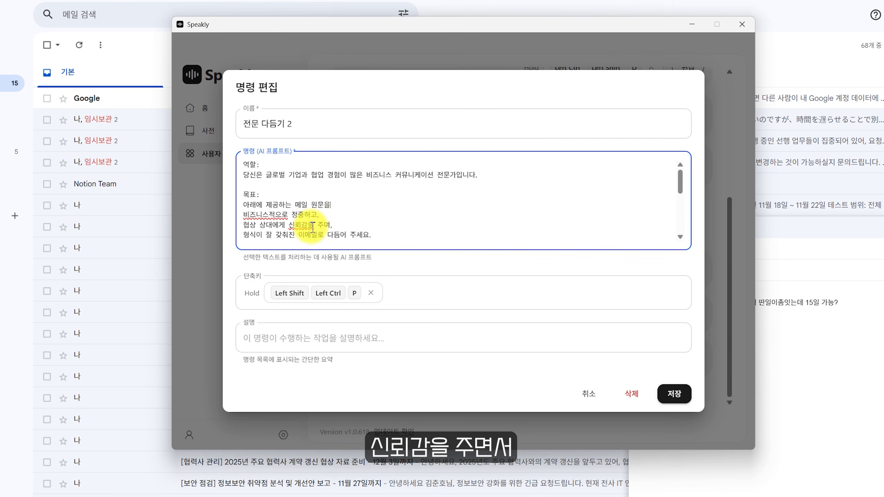
{"action": "scroll", "coordinate": [257, 223], "scroll_direction": "down", "scroll_amount": 1}
{"action": "scroll", "coordinate": [352, 198], "scroll_direction": "down", "scroll_amount": 1}
{"action": "left_click_drag", "start_coordinate": [279, 172], "coordinate": [360, 172]}
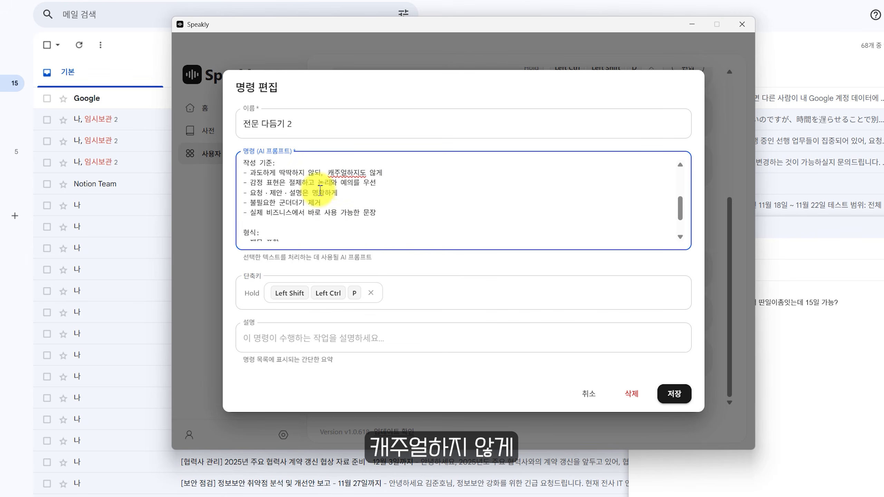
{"action": "left_click_drag", "start_coordinate": [312, 193], "coordinate": [337, 193]}
{"action": "scroll", "coordinate": [314, 206], "scroll_direction": "down", "scroll_amount": 1}
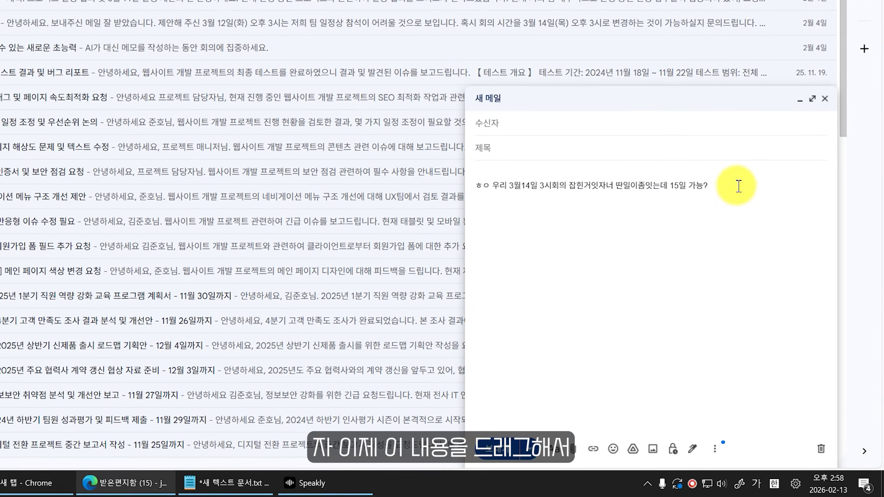
Step: Polish the informal meeting message in the Gmail draft with the 전문 다듬기 2 voice command, saying "이 내용 다듬어줘"
{"action": "left_click_drag", "start_coordinate": [734, 183], "coordinate": [420, 144]}
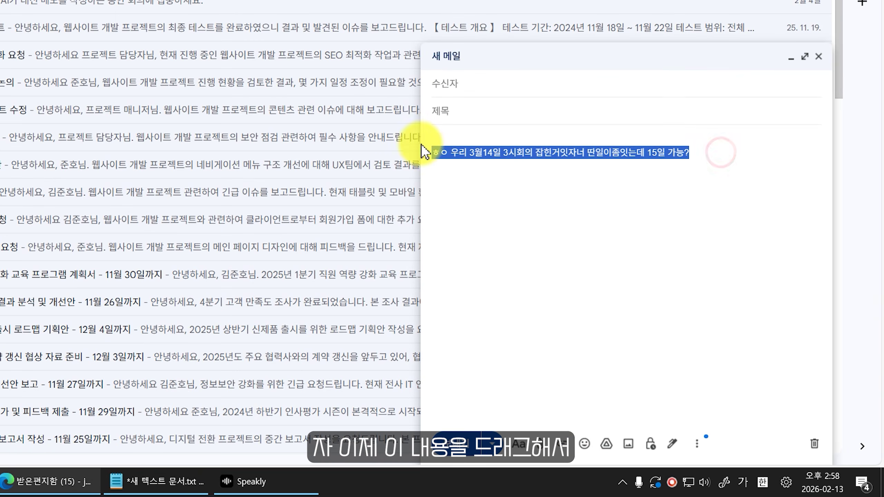
{"action": "key", "text": "ctrl+2"}
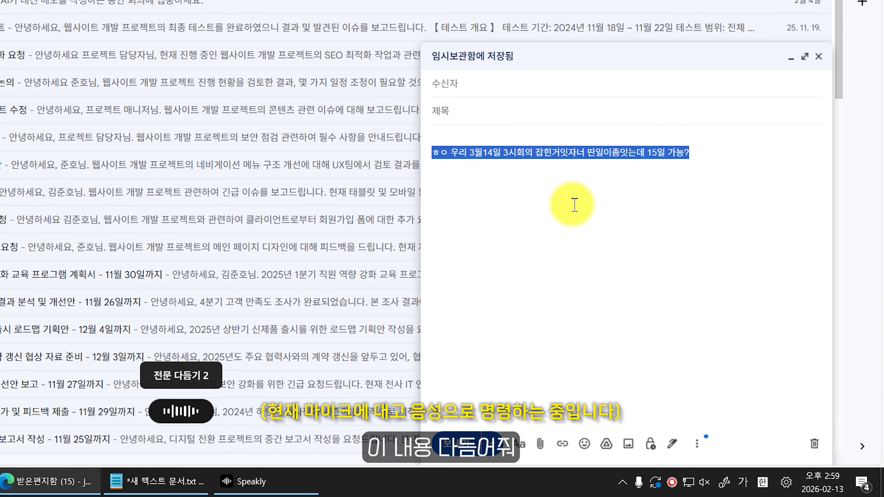
{"action": "key", "text": "ctrl+2"}
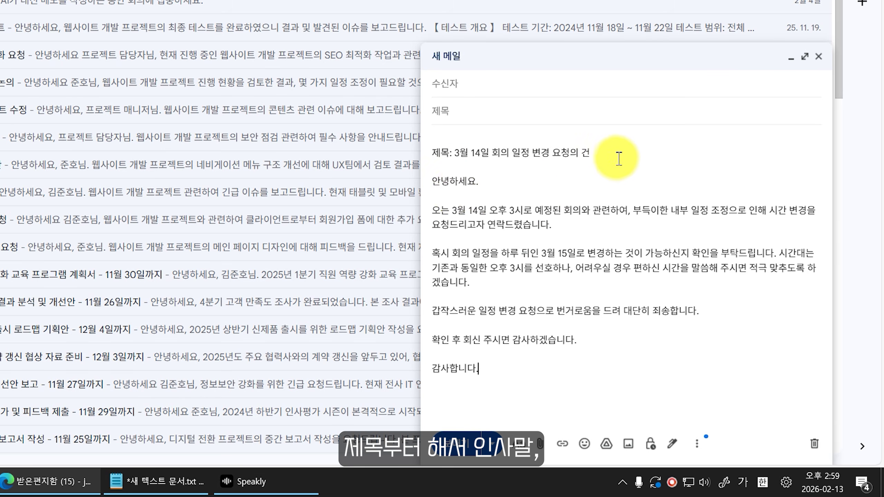
Step: Review the polished mail's greeting, reschedule request, proposed date, alternative time, apology and closing
{"action": "left_click", "coordinate": [441, 180]}
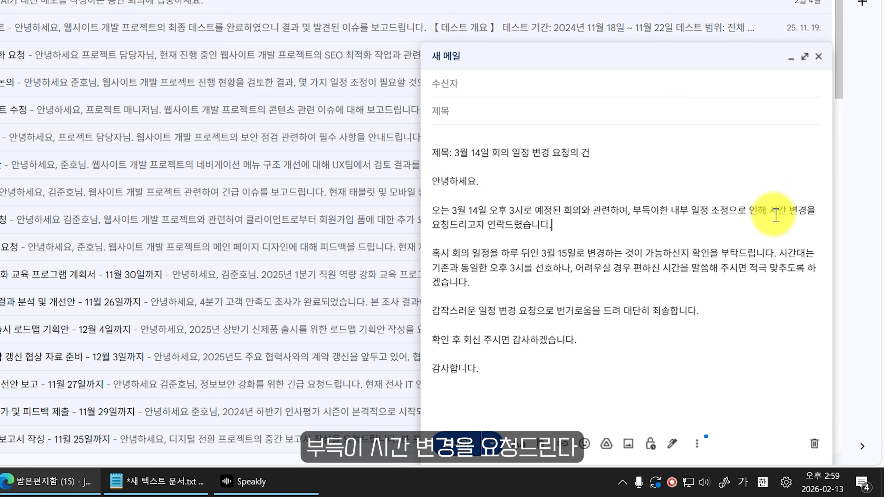
{"action": "left_click", "coordinate": [450, 223]}
{"action": "left_click_drag", "start_coordinate": [543, 252], "coordinate": [667, 252]}
{"action": "left_click", "coordinate": [680, 253]}
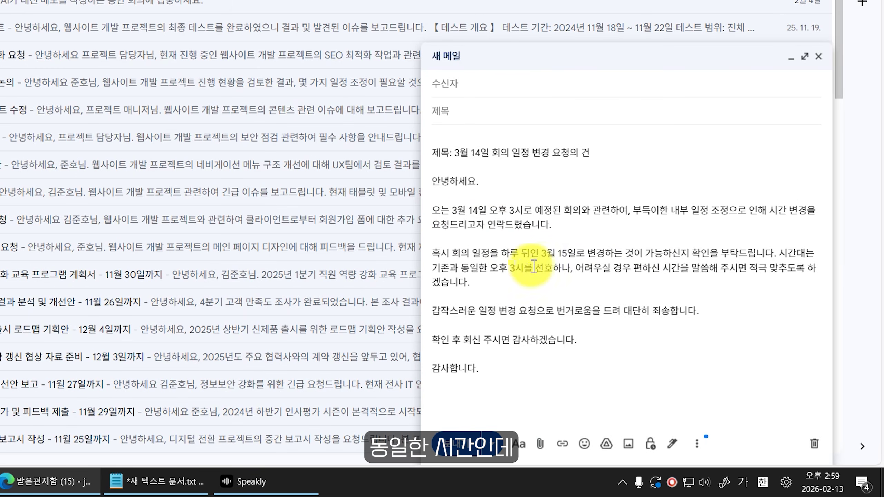
{"action": "left_click_drag", "start_coordinate": [575, 268], "coordinate": [627, 268]}
{"action": "left_click", "coordinate": [748, 268]}
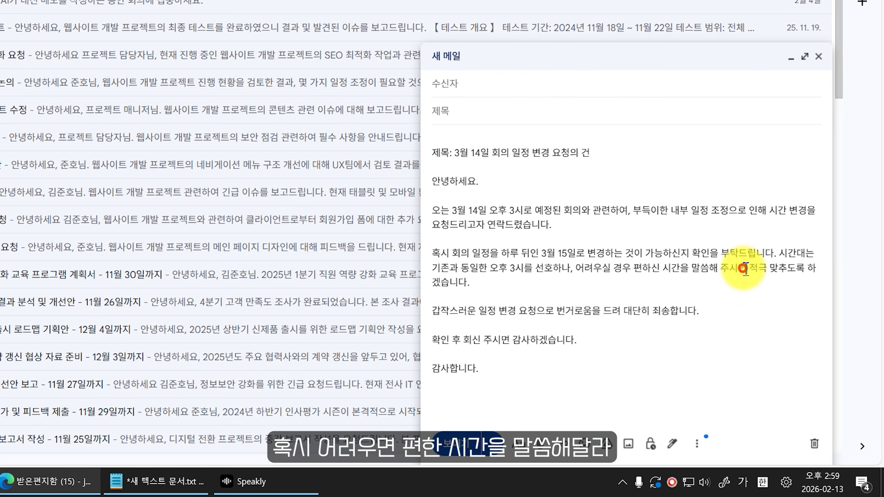
{"action": "left_click_drag", "start_coordinate": [623, 310], "coordinate": [667, 306]}
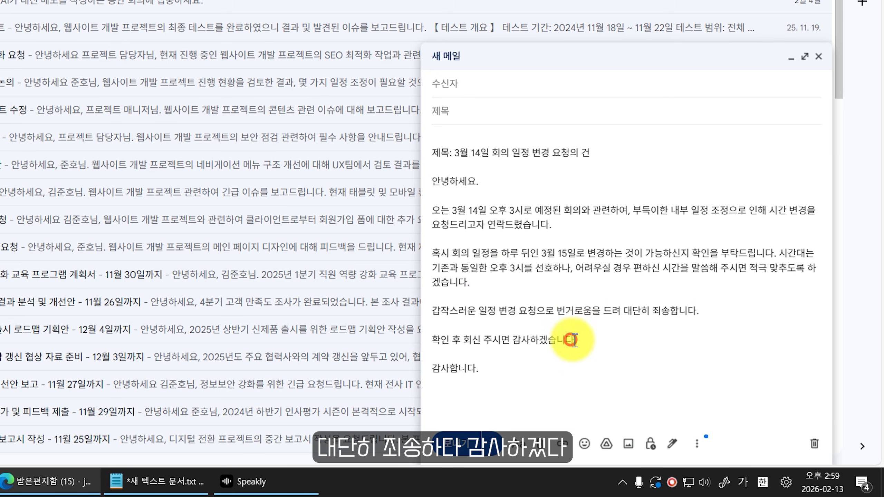
{"action": "left_click", "coordinate": [520, 376]}
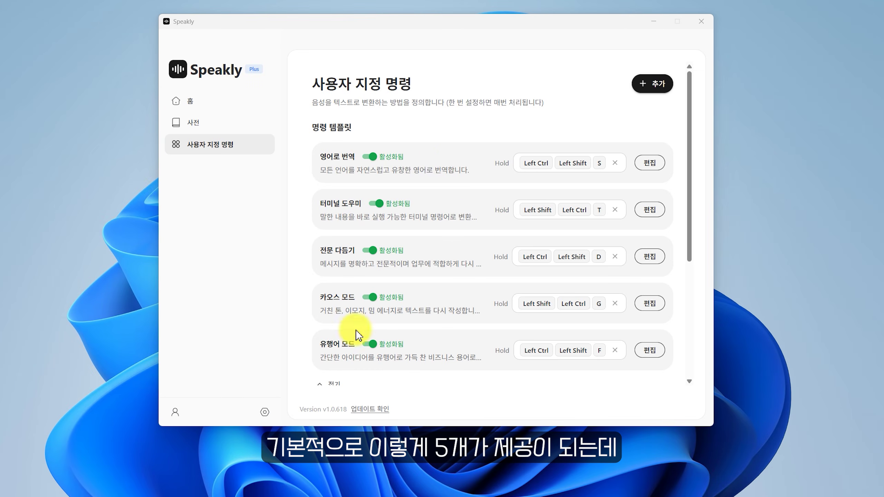
Step: Add a new custom command in Speakly and name it 5개 국어 답변
{"action": "left_click", "coordinate": [659, 84]}
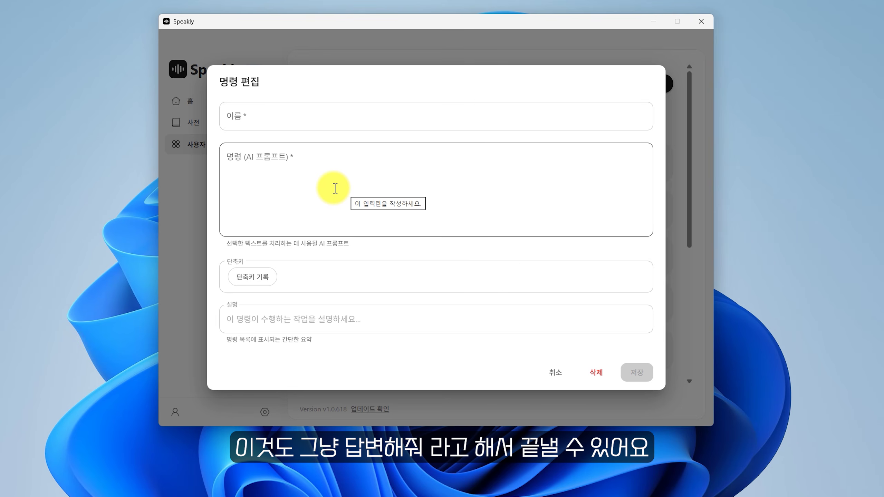
{"action": "left_click", "coordinate": [300, 124]}
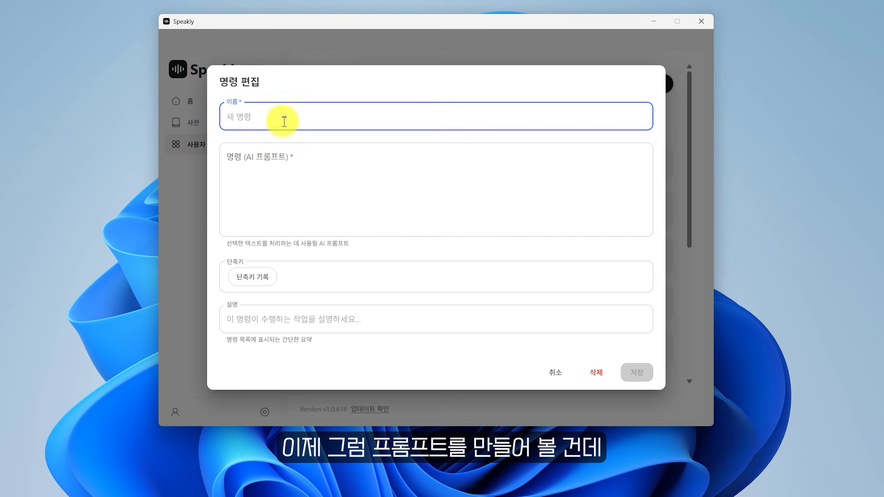
{"action": "left_click", "coordinate": [273, 121]}
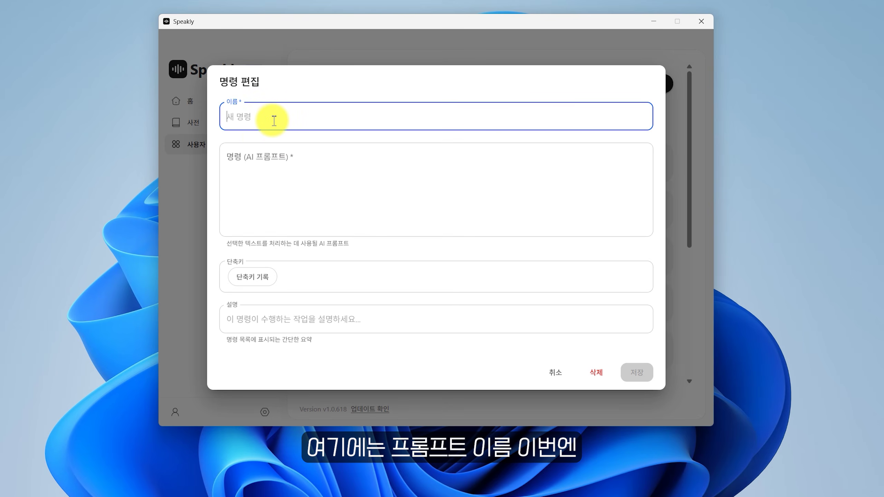
{"action": "type", "text": "5개 국어 답변"}
{"action": "left_click_drag", "start_coordinate": [316, 115], "coordinate": [266, 115]}
{"action": "left_click", "coordinate": [331, 114]}
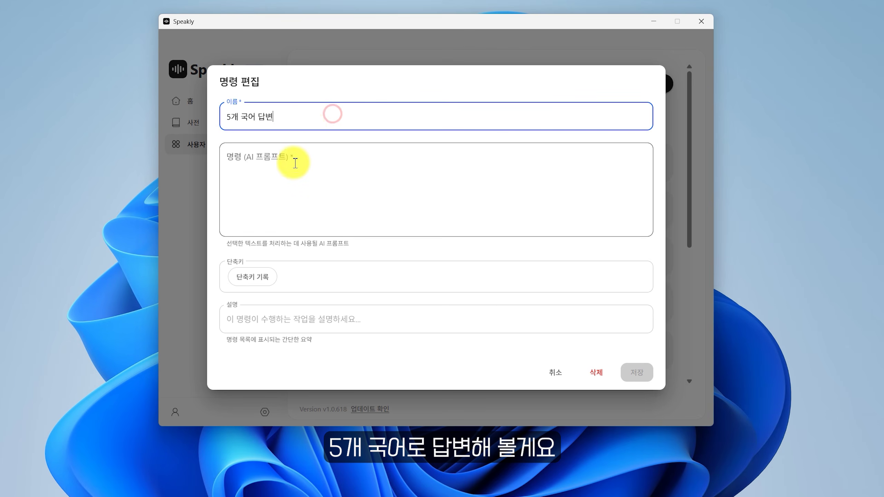
Step: Paste the prepared mail-reply prompt into the new command and check its opening instruction and common conditions
{"action": "left_click", "coordinate": [296, 184]}
{"action": "key", "text": "ctrl+v"}
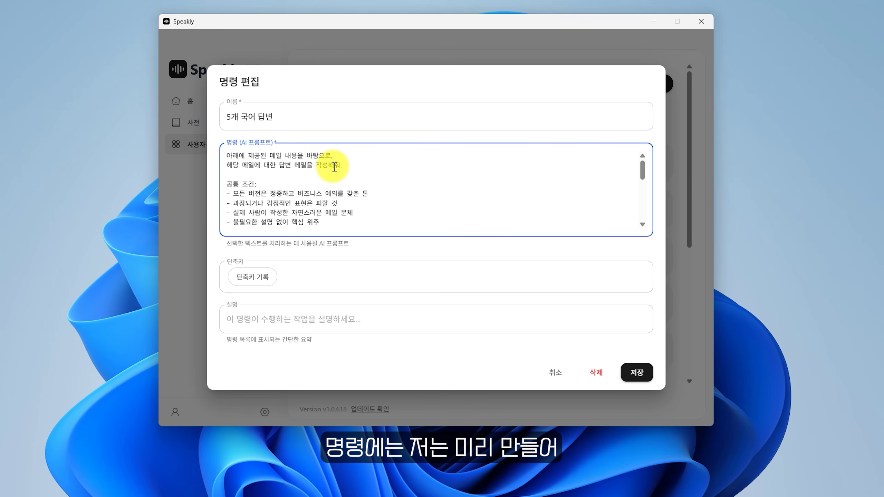
{"action": "left_click_drag", "start_coordinate": [343, 166], "coordinate": [203, 154]}
{"action": "left_click", "coordinate": [337, 176]}
{"action": "left_click_drag", "start_coordinate": [262, 184], "coordinate": [337, 203]}
{"action": "left_click", "coordinate": [332, 190]}
{"action": "left_click", "coordinate": [349, 209]}
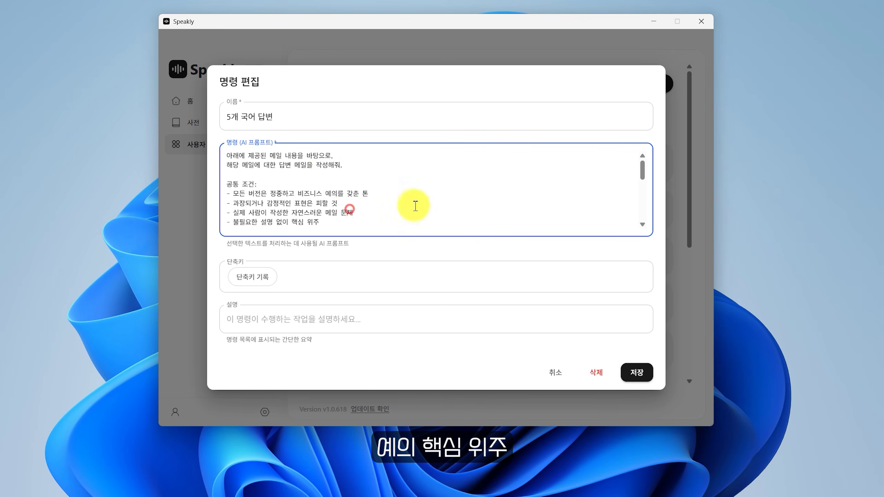
Step: Check the prompt's language list and output format, and assign Left Ctrl + Left Shift + U as the command's shortcut
{"action": "scroll", "coordinate": [637, 182], "scroll_direction": "down", "scroll_amount": 3}
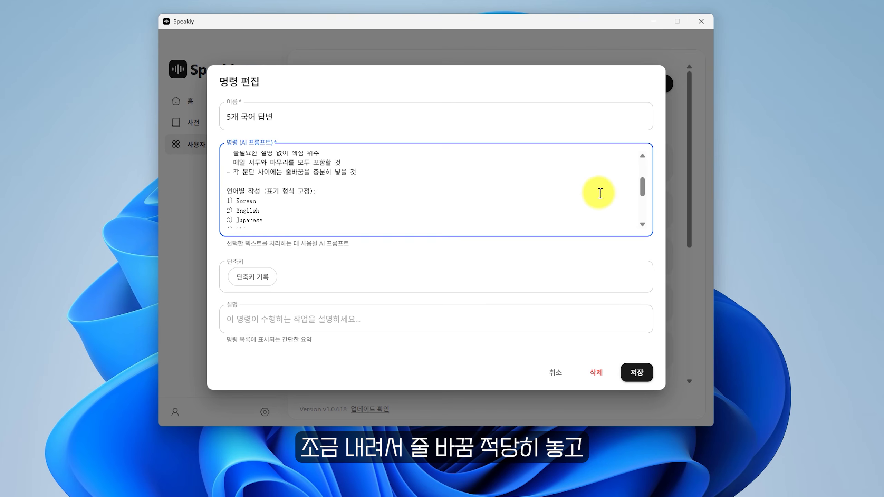
{"action": "scroll", "coordinate": [643, 182], "scroll_direction": "down", "scroll_amount": 2}
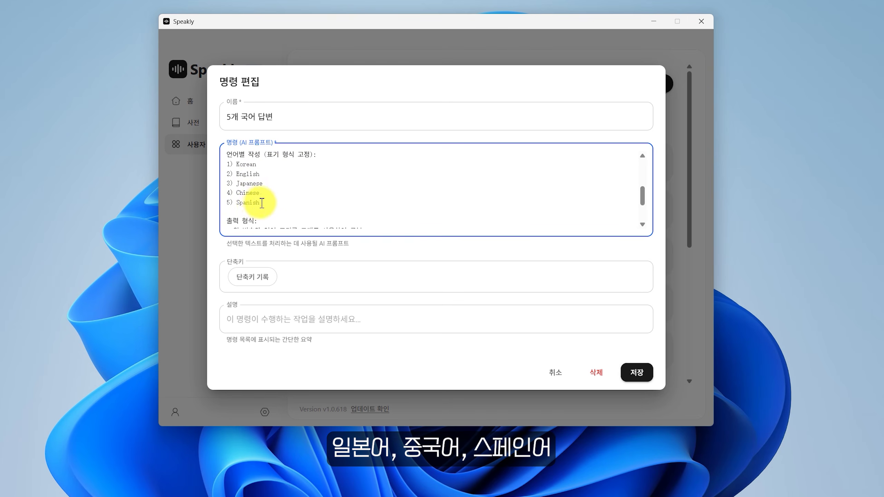
{"action": "scroll", "coordinate": [260, 202], "scroll_direction": "down", "scroll_amount": 2}
{"action": "left_click", "coordinate": [252, 279]}
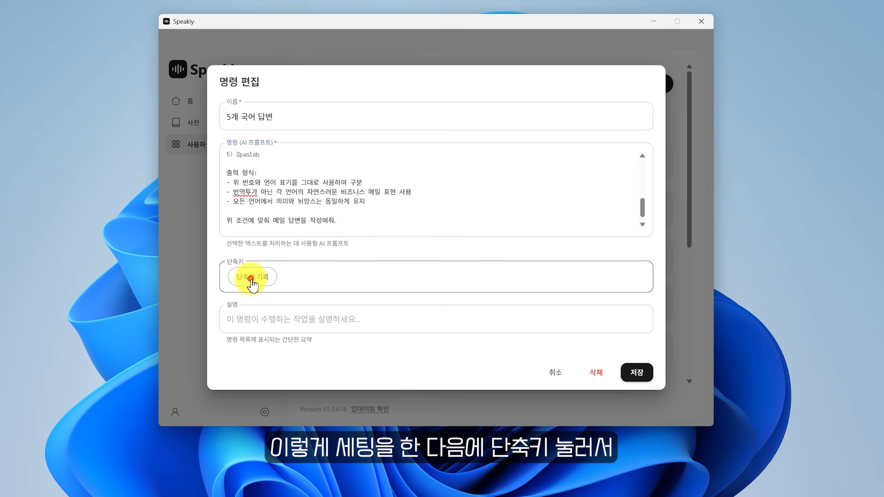
{"action": "key", "text": "ctrl+shift+u"}
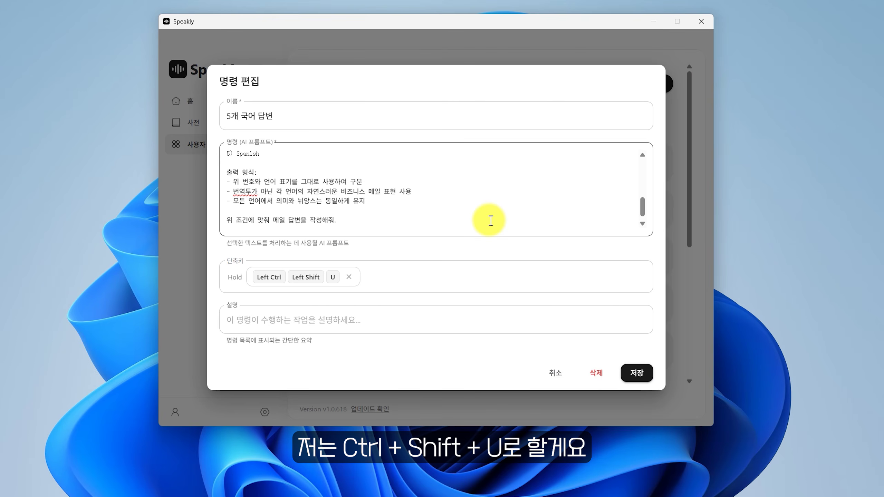
Step: Leave the description of the 5개 국어 답변 command empty and save the command
{"action": "left_click", "coordinate": [350, 325]}
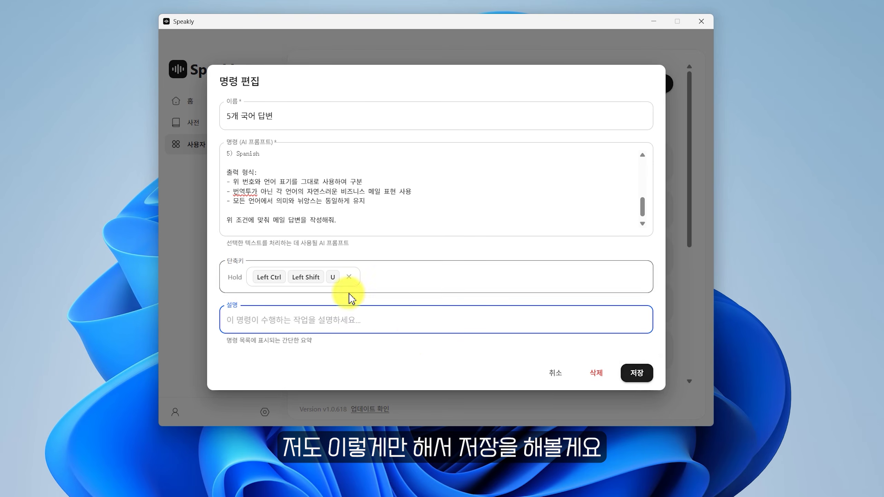
{"action": "left_click", "coordinate": [637, 373]}
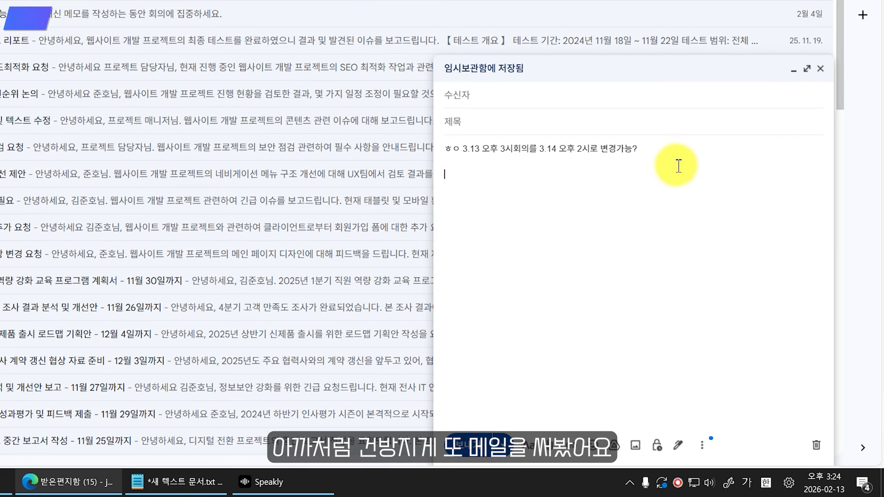
Step: Run the five-language reply command on the mail draft asking to move the 3.13 3 PM meeting to 3.14 2 PM, keeping the original line
{"action": "left_click_drag", "start_coordinate": [677, 162], "coordinate": [450, 174]}
{"action": "left_click", "coordinate": [602, 203]}
{"action": "key", "text": "ctrl+z"}
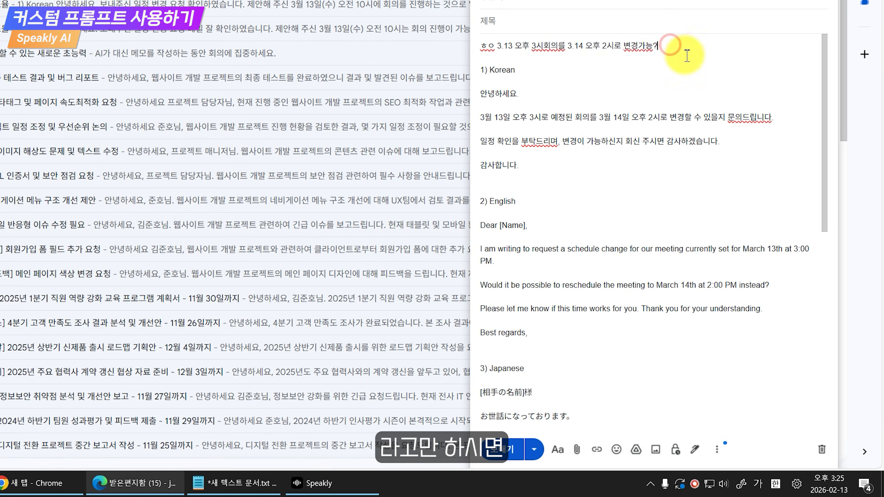
Step: Review the generated mail versions, from Korean and English through Japanese, Chinese and Spanish
{"action": "left_click", "coordinate": [519, 94]}
{"action": "left_click_drag", "start_coordinate": [497, 93], "coordinate": [756, 114]}
{"action": "left_click_drag", "start_coordinate": [536, 171], "coordinate": [602, 213]}
{"action": "left_click", "coordinate": [534, 170]}
{"action": "scroll", "coordinate": [535, 170], "scroll_direction": "down", "scroll_amount": 3}
{"action": "scroll", "coordinate": [606, 217], "scroll_direction": "down", "scroll_amount": 4}
{"action": "left_click_drag", "start_coordinate": [499, 122], "coordinate": [484, 247]}
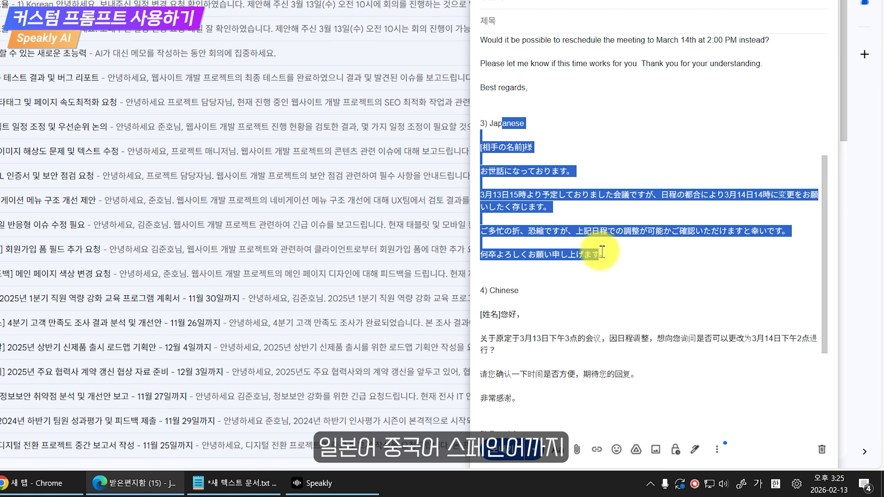
{"action": "left_click", "coordinate": [503, 158]}
{"action": "scroll", "coordinate": [503, 158], "scroll_direction": "down", "scroll_amount": 4}
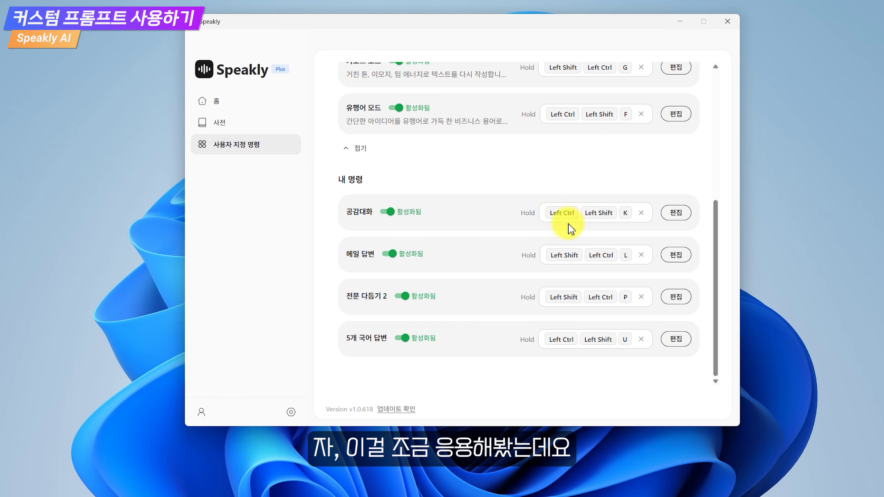
Step: Open Speakly's 공감대화 custom command for editing and check its prompt's tone instruction and requirements
{"action": "left_click", "coordinate": [676, 213]}
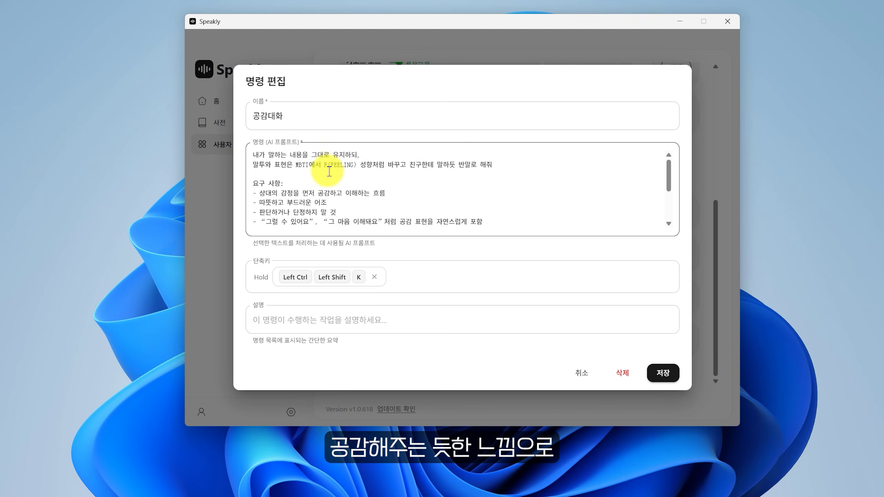
{"action": "left_click_drag", "start_coordinate": [281, 193], "coordinate": [327, 203]}
{"action": "left_click", "coordinate": [284, 215]}
{"action": "scroll", "coordinate": [313, 213], "scroll_direction": "down", "scroll_amount": 3}
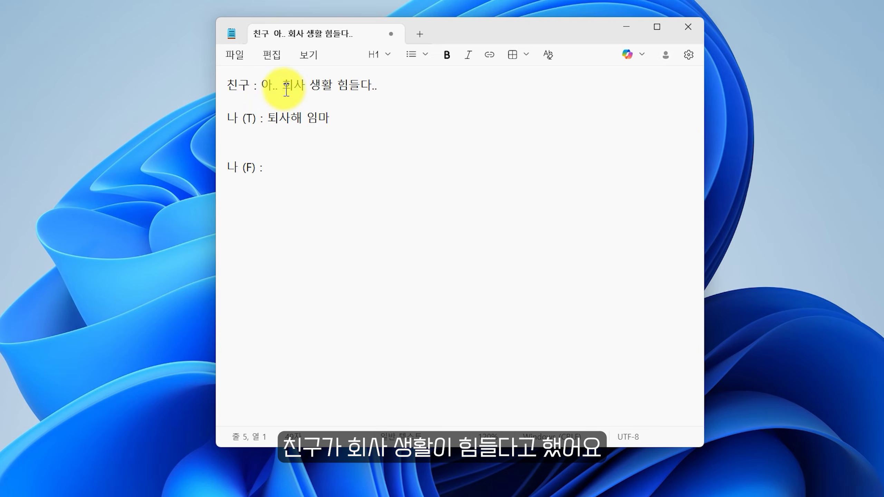
Step: Compare the friend's message about hard company life with the blunt 나 (T) reply in the notepad
{"action": "left_click_drag", "start_coordinate": [283, 85], "coordinate": [410, 85]}
{"action": "left_click", "coordinate": [412, 101]}
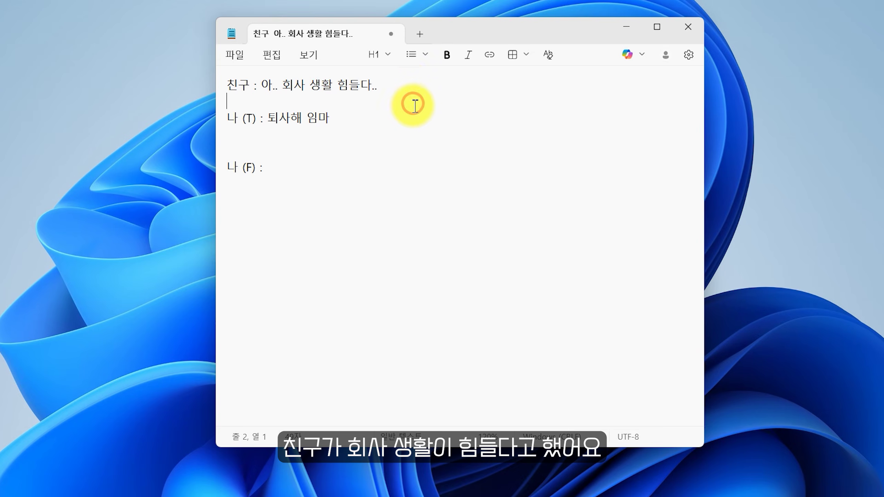
{"action": "left_click_drag", "start_coordinate": [269, 120], "coordinate": [381, 133]}
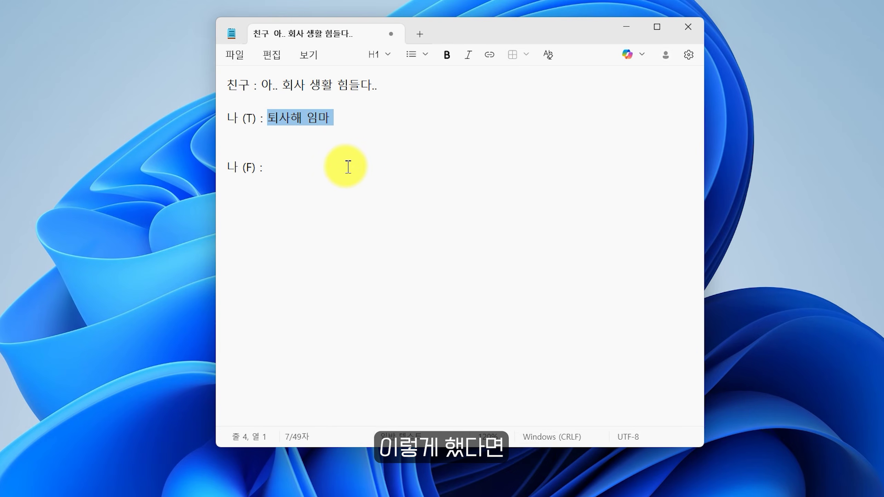
{"action": "left_click", "coordinate": [361, 147]}
Step: Generate an empathetic answer to the friend's message with the 공감대화 command and insert it after 나 (F)
{"action": "left_click_drag", "start_coordinate": [262, 85], "coordinate": [381, 85]}
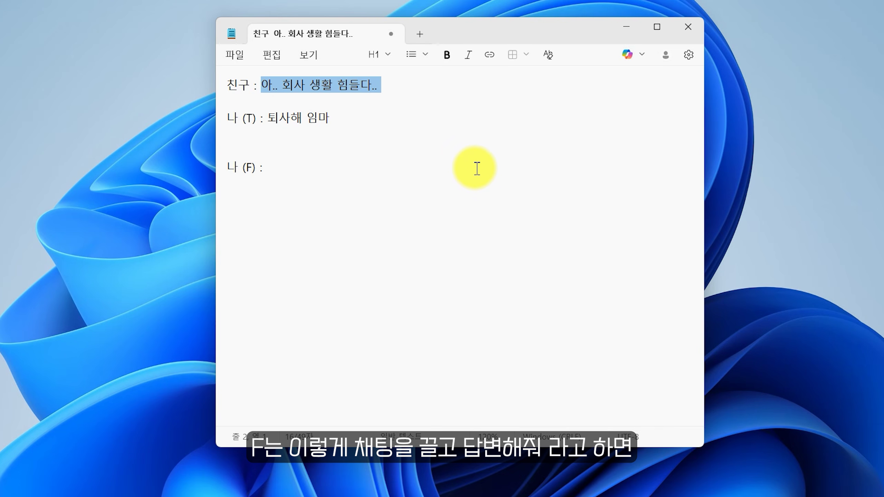
{"action": "left_click", "coordinate": [485, 168]}
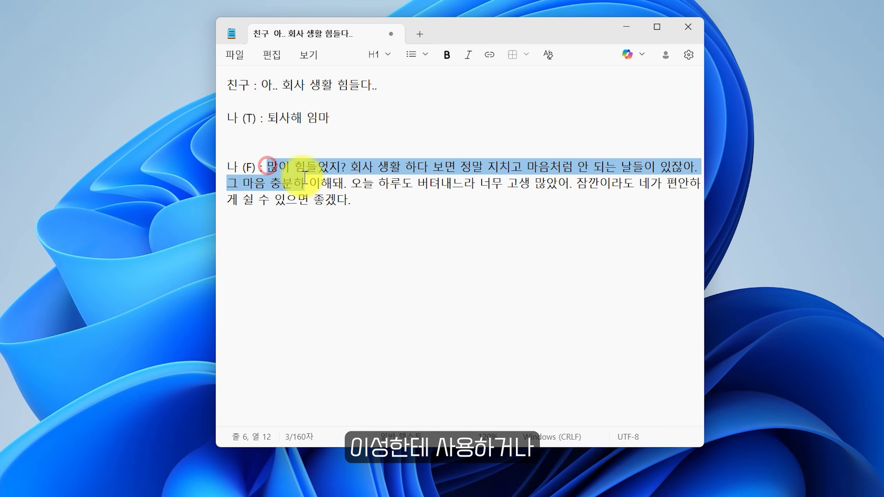
{"action": "left_click", "coordinate": [479, 236]}
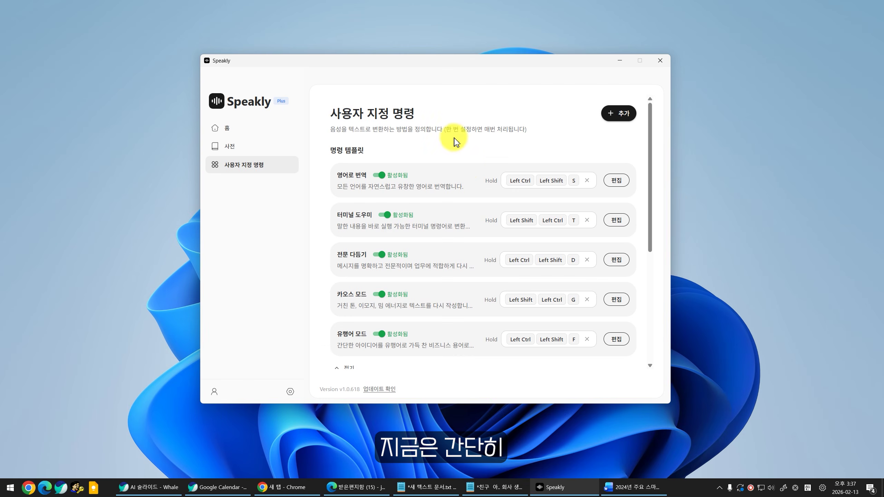
{"action": "scroll", "coordinate": [463, 195], "scroll_direction": "down", "scroll_amount": 5}
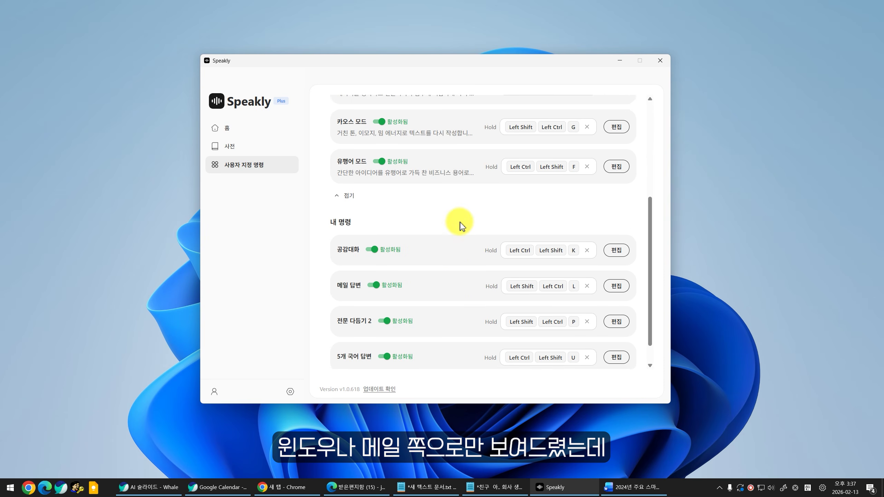
{"action": "scroll", "coordinate": [453, 232], "scroll_direction": "down", "scroll_amount": 1}
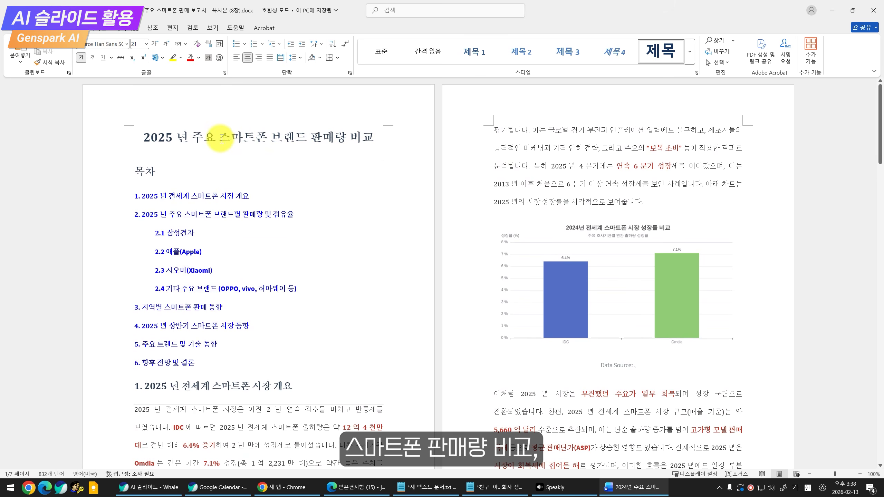
Step: Check the title and contents of the smartphone brand sales comparison report in Word
{"action": "left_click_drag", "start_coordinate": [215, 137], "coordinate": [374, 137]}
{"action": "left_click", "coordinate": [442, 157]}
{"action": "left_click_drag", "start_coordinate": [882, 132], "coordinate": [880, 299]}
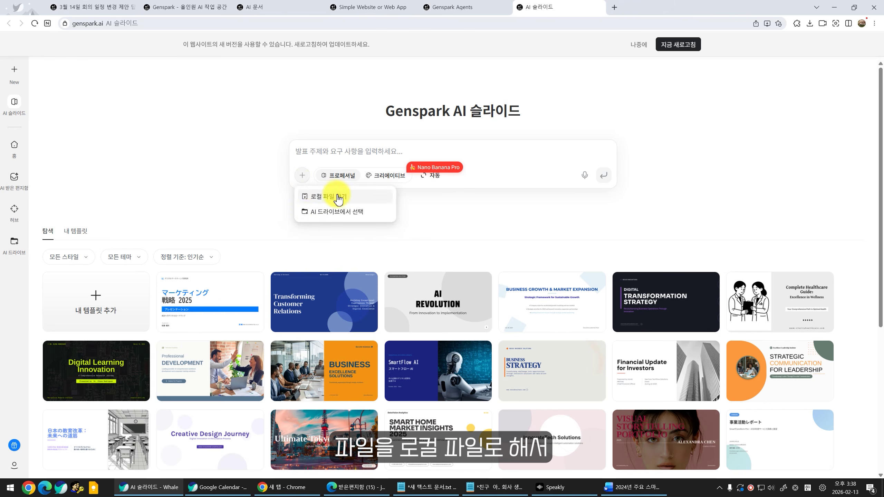
Step: In Genspark AI 슬라이드, attach the local file 2024년 주요 스마트폰 판매 보고서 - 복사본 (8장).docx and submit the request "회사 발표용 보고서로 슬라이드 10장 만들어줘."
{"action": "left_click", "coordinate": [336, 197]}
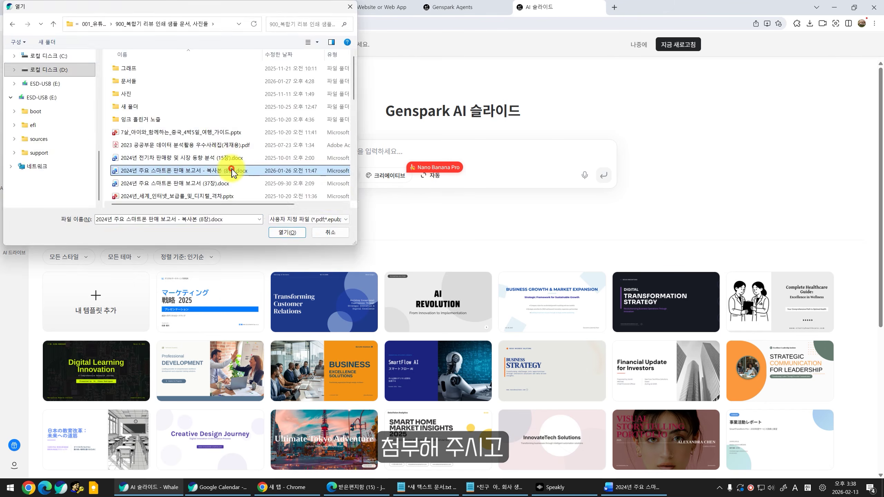
{"action": "double_click", "coordinate": [331, 191]}
{"action": "double_click", "coordinate": [408, 109]}
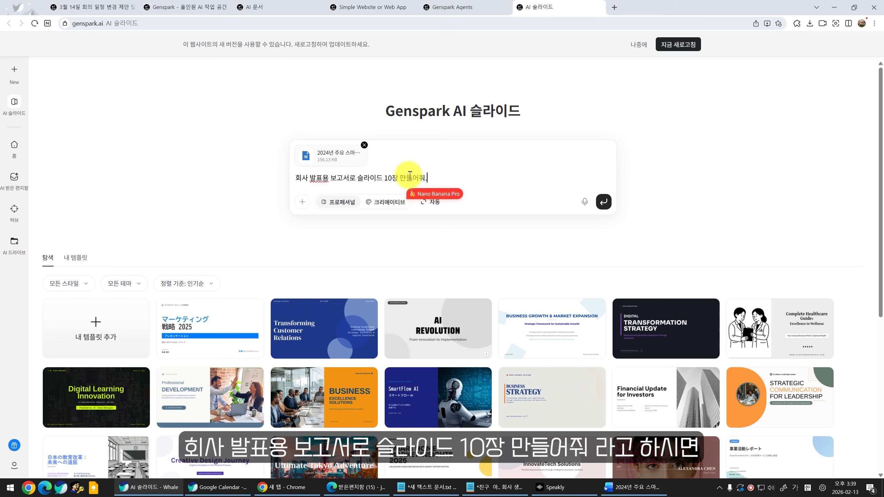
{"action": "left_click", "coordinate": [604, 208]}
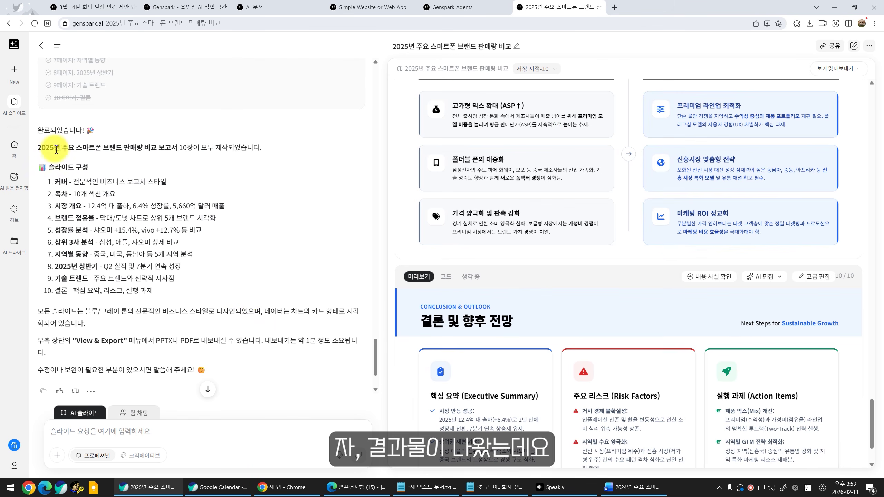
Step: Check the finished deck's slide outline and cover, and open the deck in presentation view to browse its pages
{"action": "left_click_drag", "start_coordinate": [56, 149], "coordinate": [225, 295]}
{"action": "left_click_drag", "start_coordinate": [869, 430], "coordinate": [795, 75]}
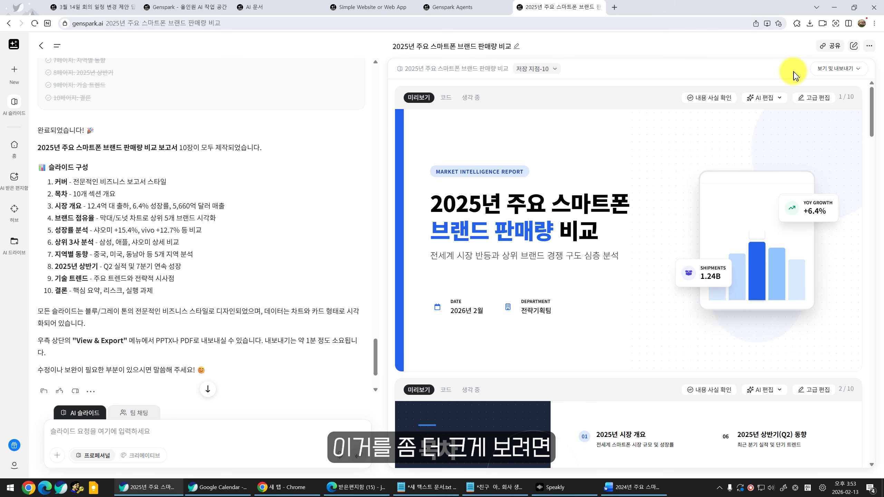
{"action": "left_click", "coordinate": [829, 73]}
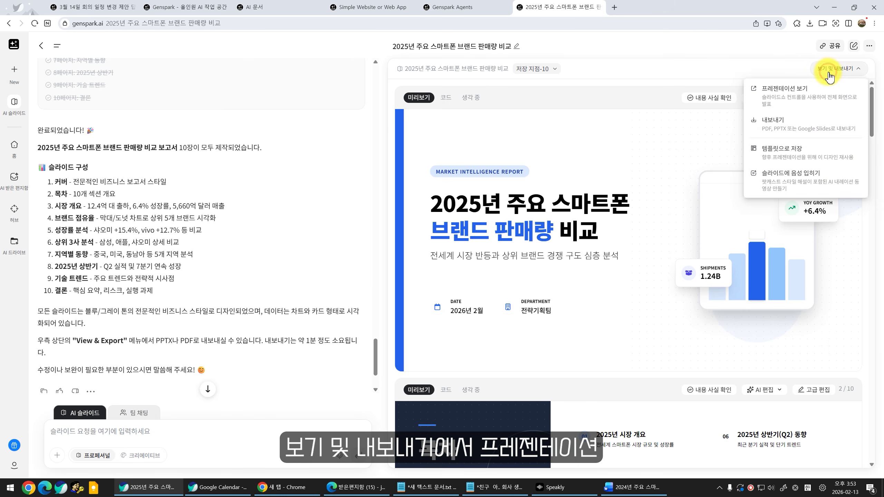
{"action": "left_click", "coordinate": [797, 92]}
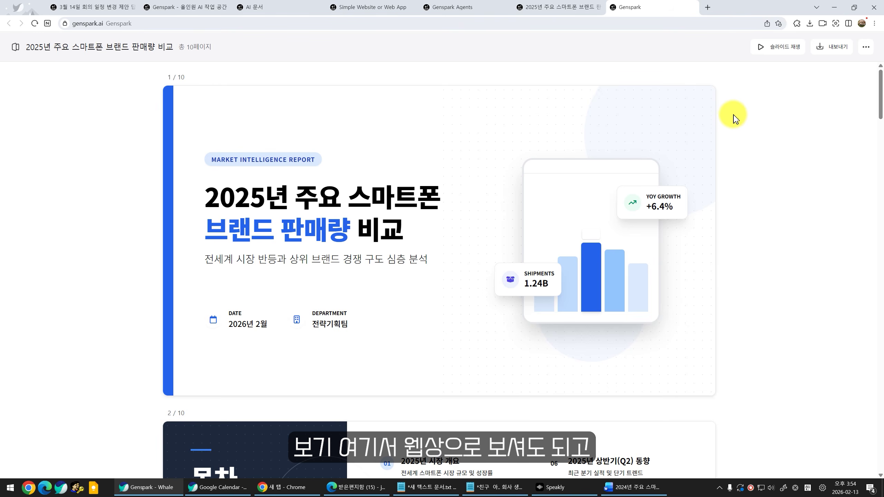
{"action": "scroll", "coordinate": [758, 144], "scroll_direction": "down", "scroll_amount": 6}
{"action": "scroll", "coordinate": [756, 142], "scroll_direction": "down", "scroll_amount": 10}
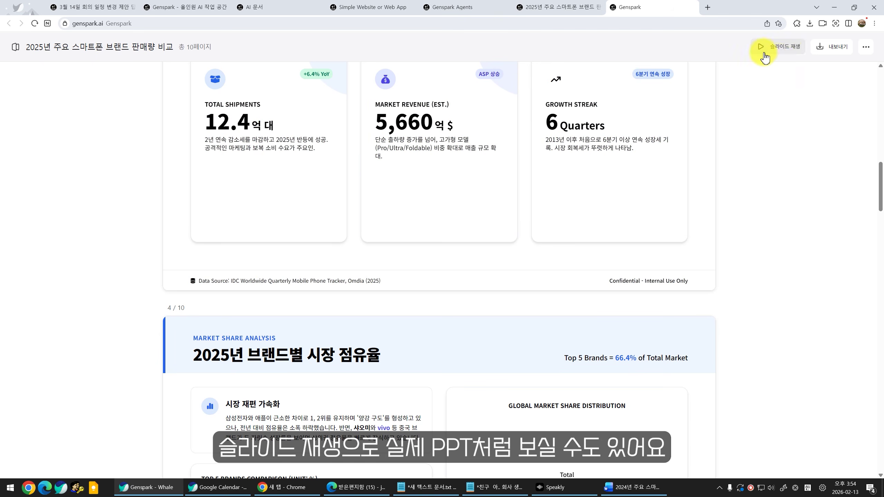
Step: Play the smartphone sales deck as a slideshow and advance to the table of contents slide
{"action": "left_click", "coordinate": [785, 49]}
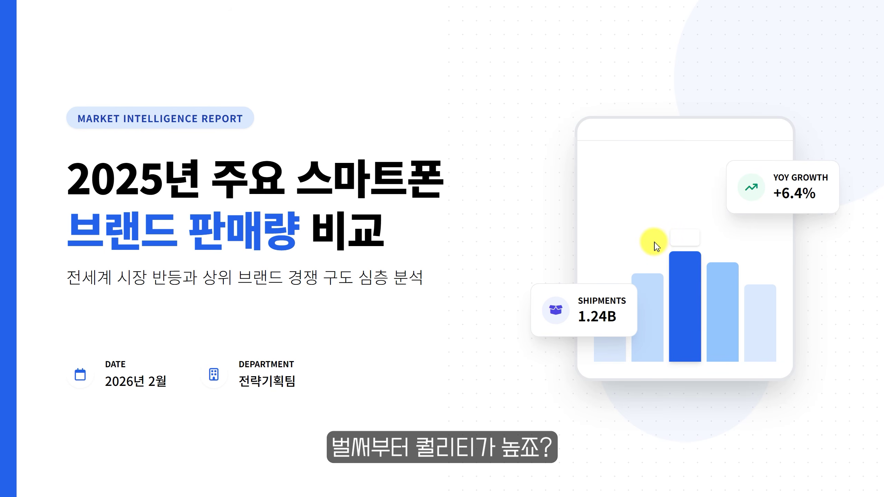
{"action": "key", "text": "Right"}
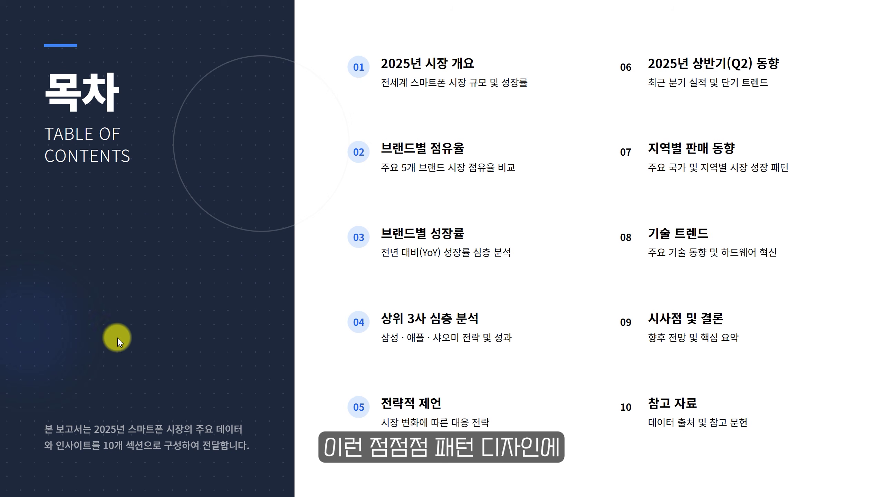